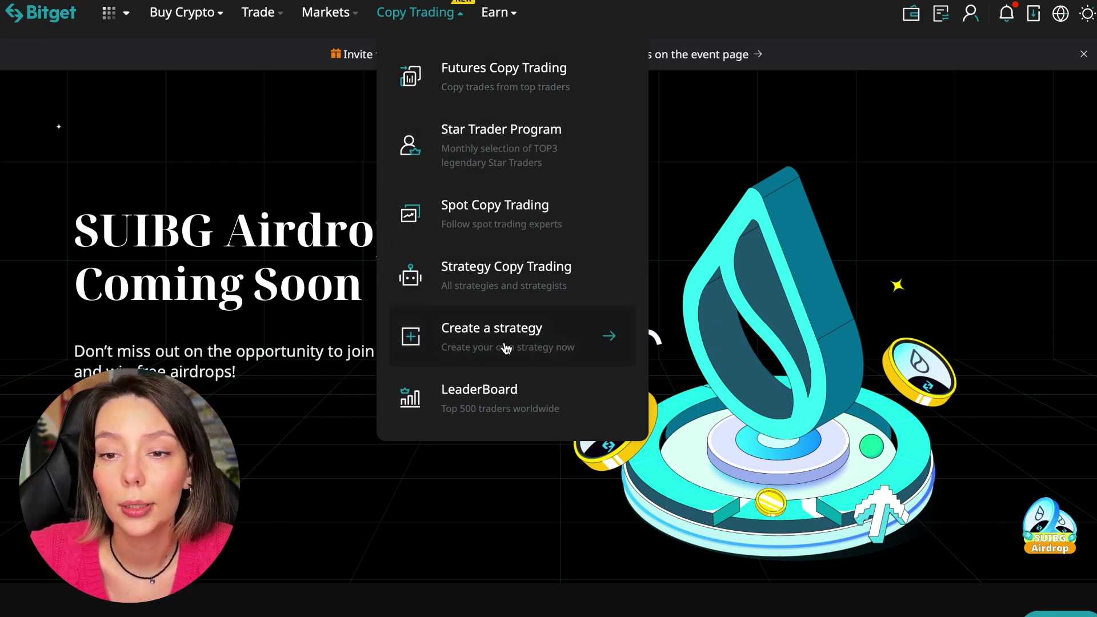
# Open the top-500 traders leaderboard and review its ranking of position, win rate and weekly ROI
pyautogui.click(505, 394)
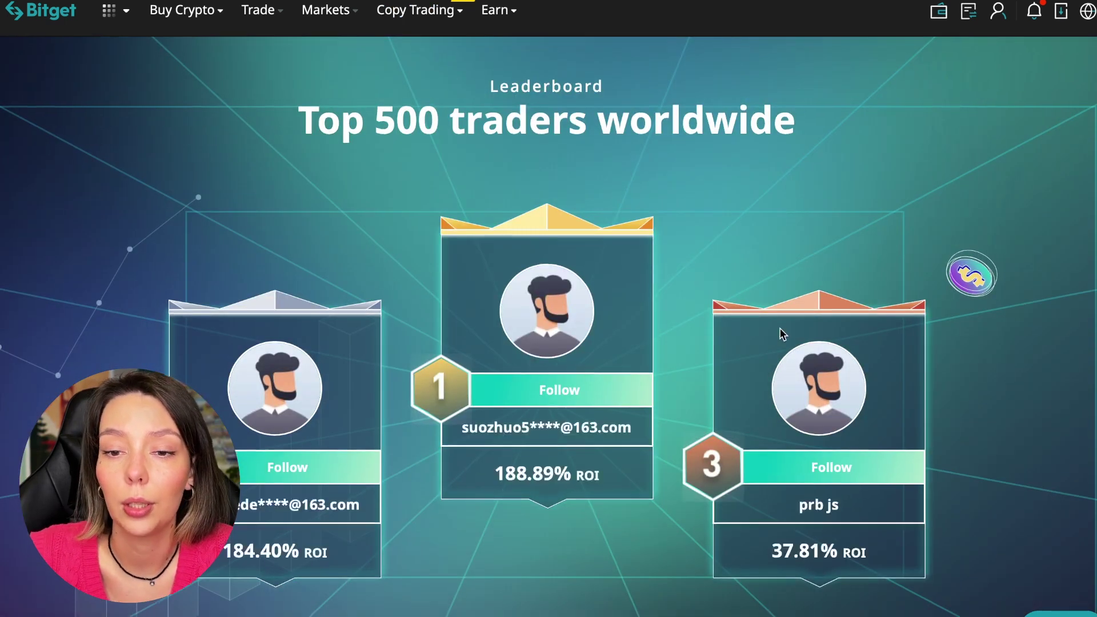
pyautogui.scroll(-3, 782, 334)
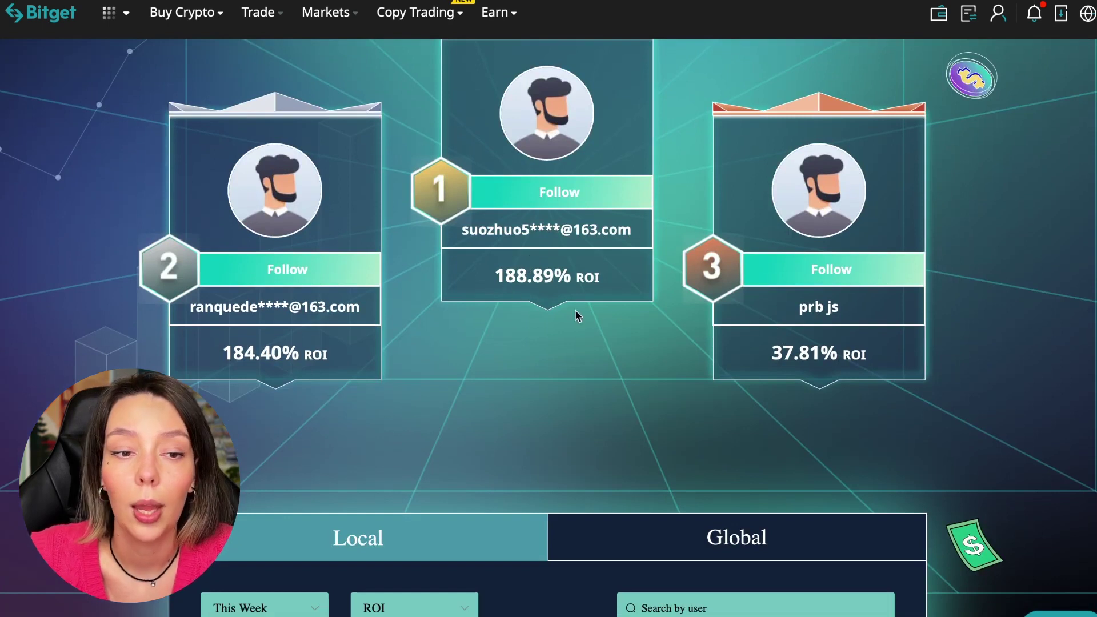
pyautogui.scroll(-3, 601, 382)
pyautogui.scroll(-3, 601, 381)
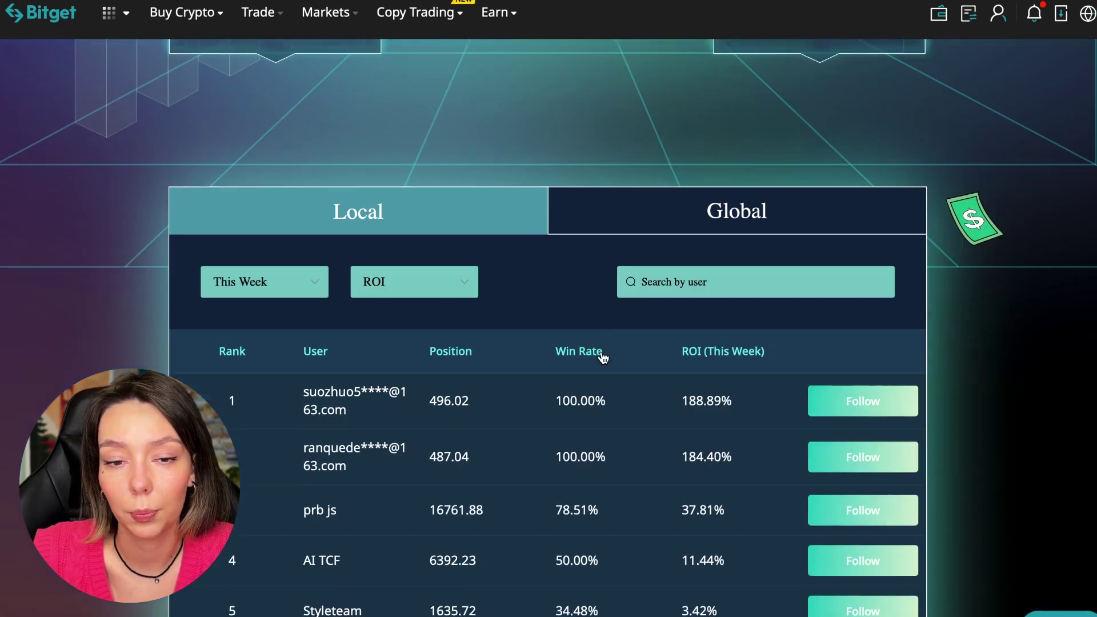
pyautogui.scroll(-3, 601, 382)
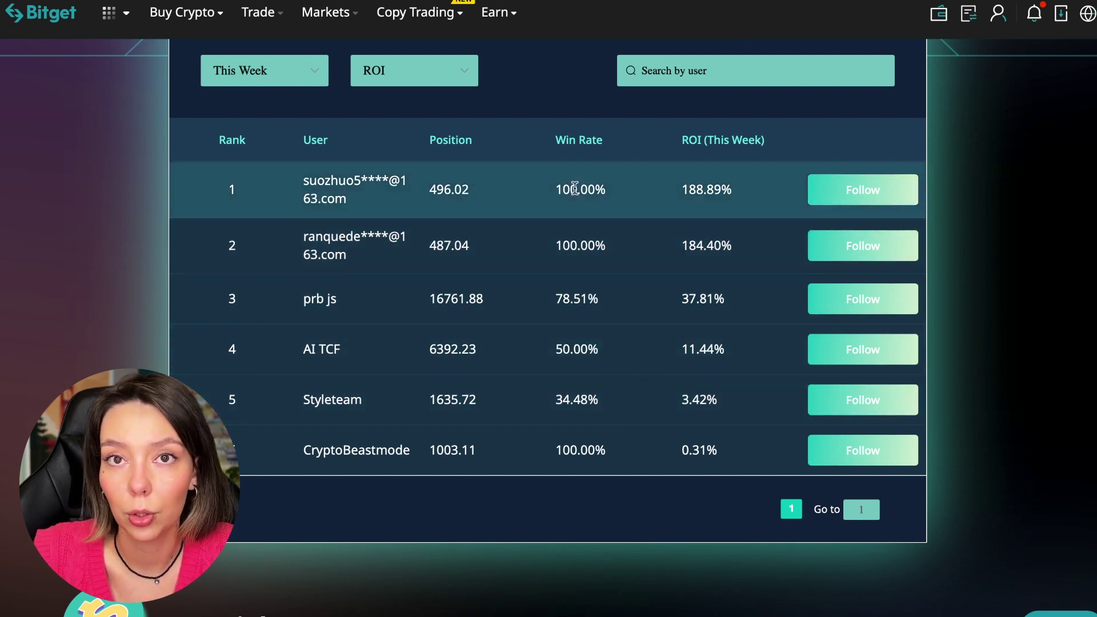
pyautogui.moveTo(555, 196); pyautogui.dragTo(608, 196)
pyautogui.click(685, 412)
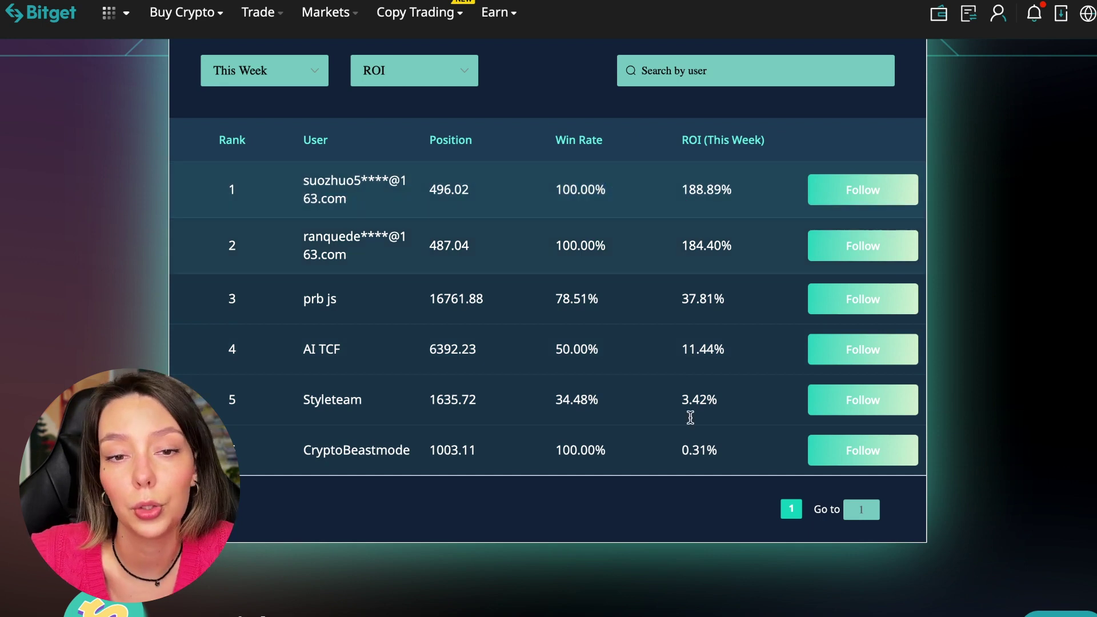
pyautogui.scroll(-1, 686, 428)
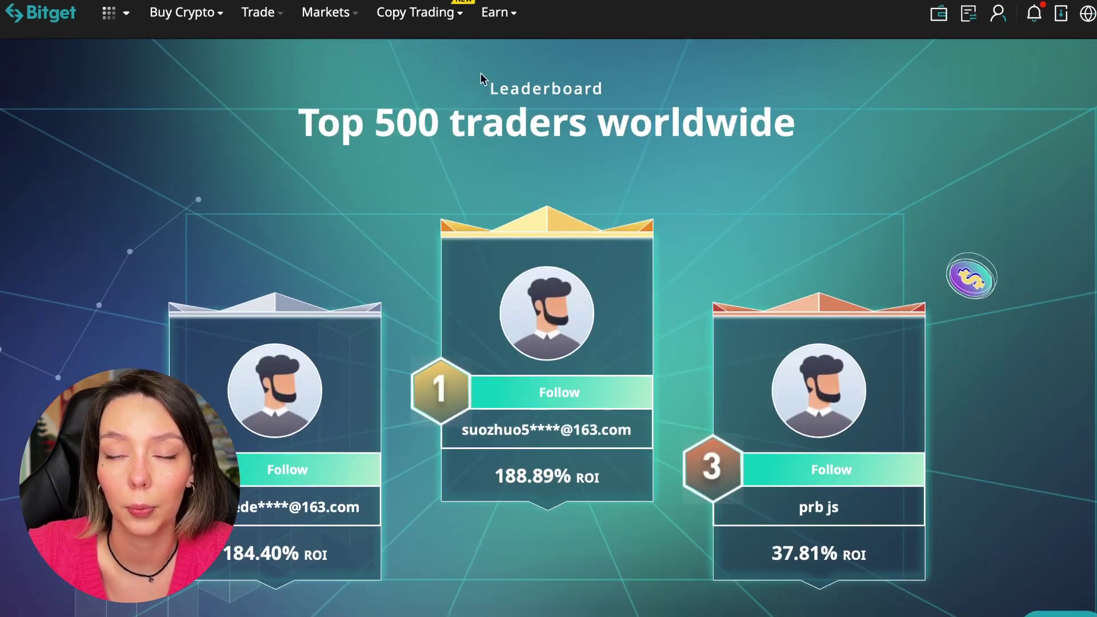
# Open Futures Copy Trading, glance at the Spot traders, then return to the Futures traders
pyautogui.moveTo(420, 12)
pyautogui.click(476, 70)
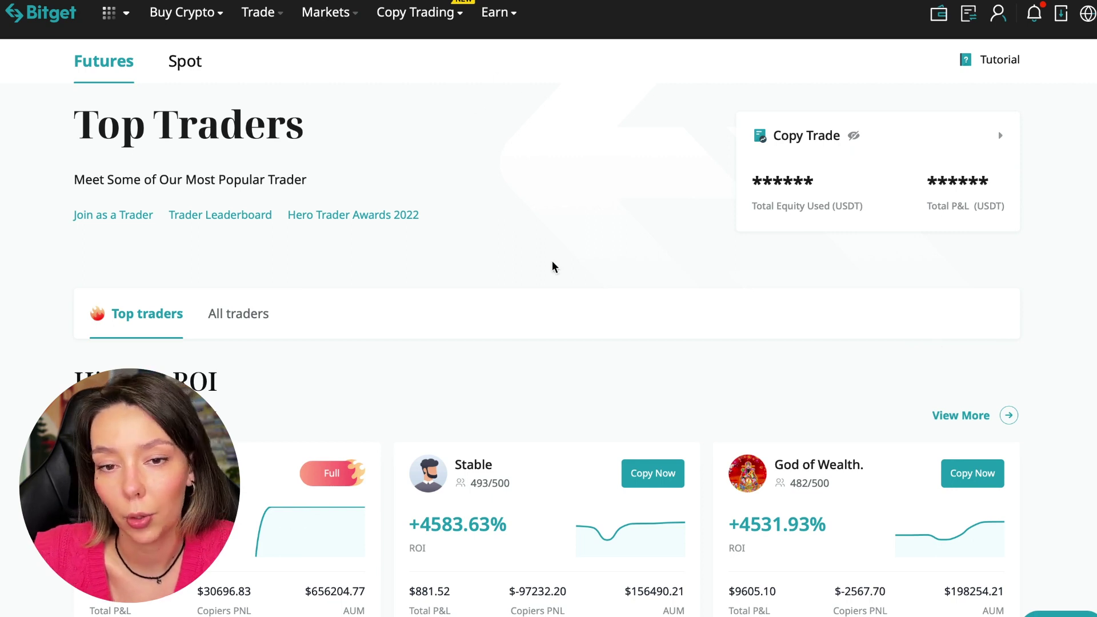
pyautogui.click(186, 63)
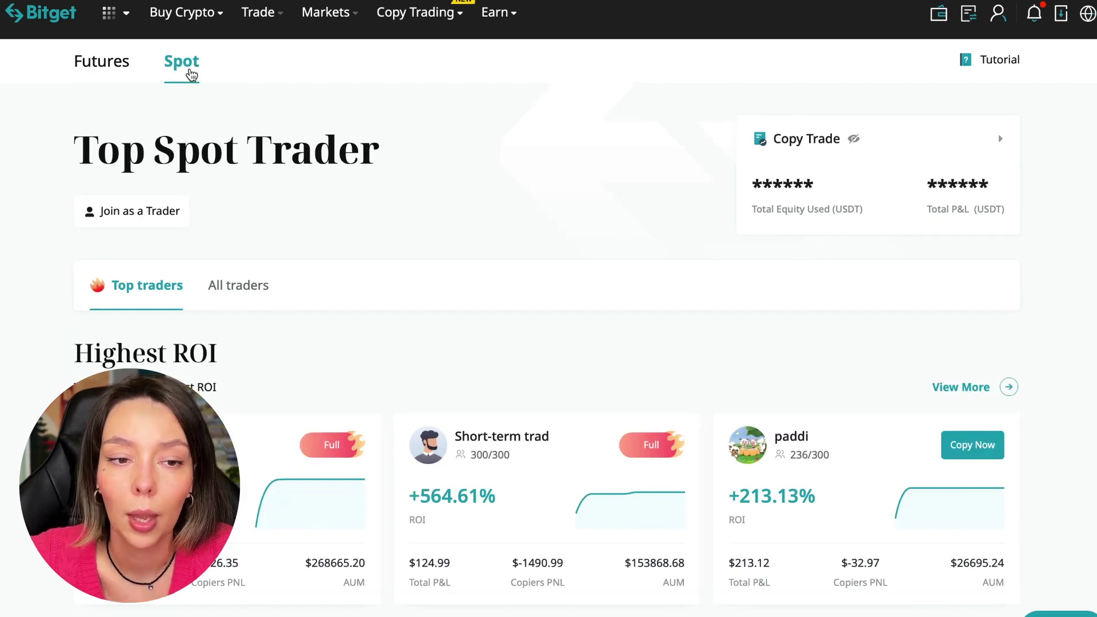
pyautogui.click(82, 69)
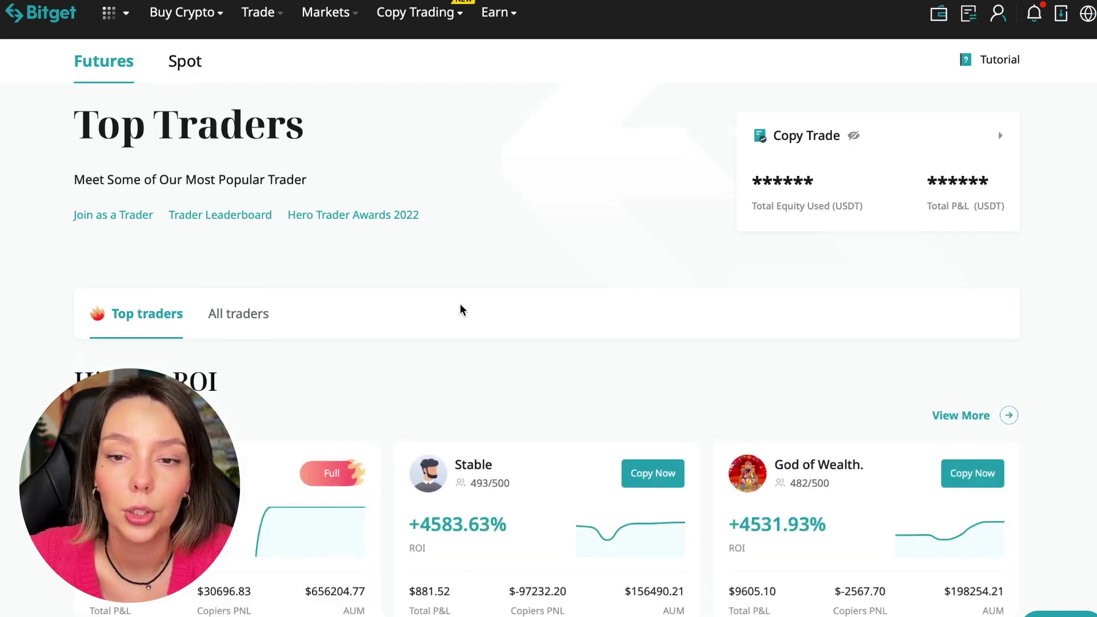
pyautogui.scroll(-3, 460, 304)
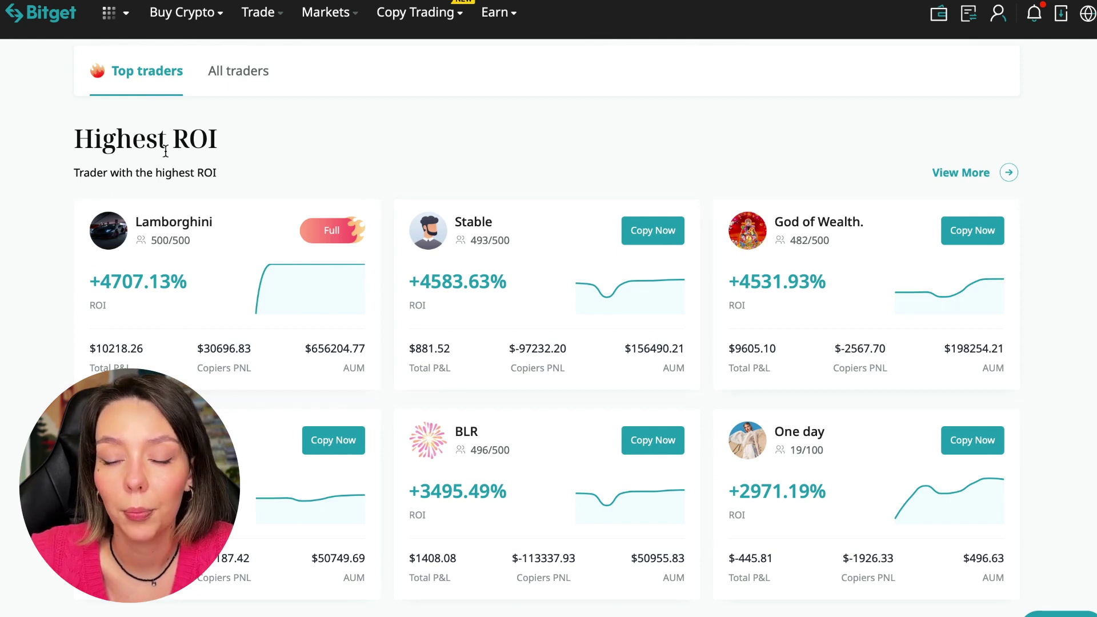
# Browse down from the Highest ROI heading to the Followers highest PnL traders
pyautogui.moveTo(216, 139); pyautogui.dragTo(74, 139)
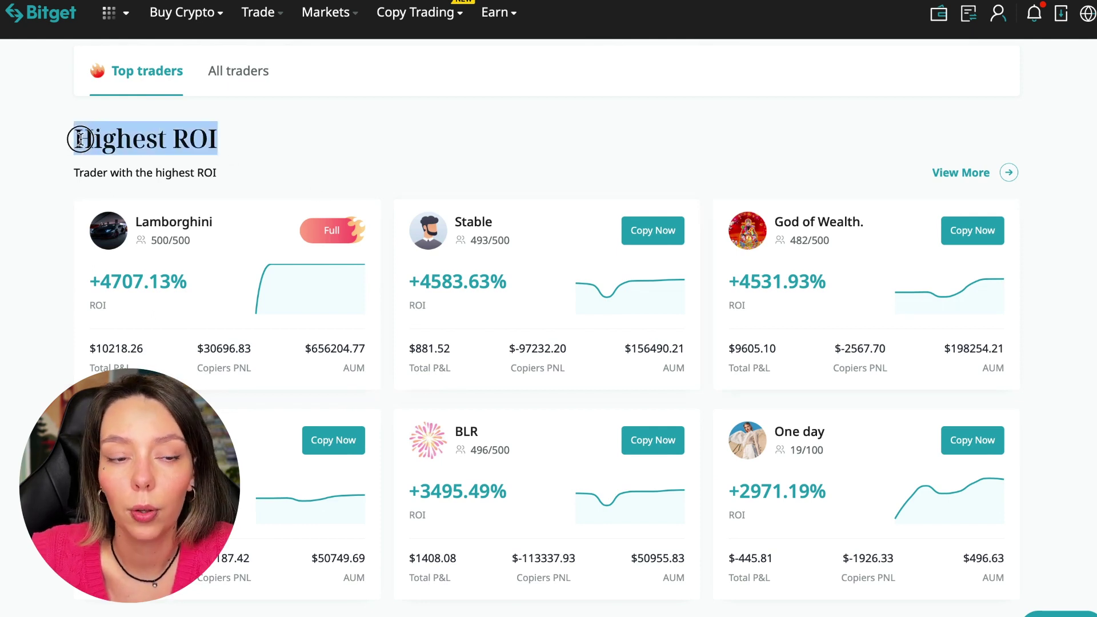
pyautogui.click(237, 162)
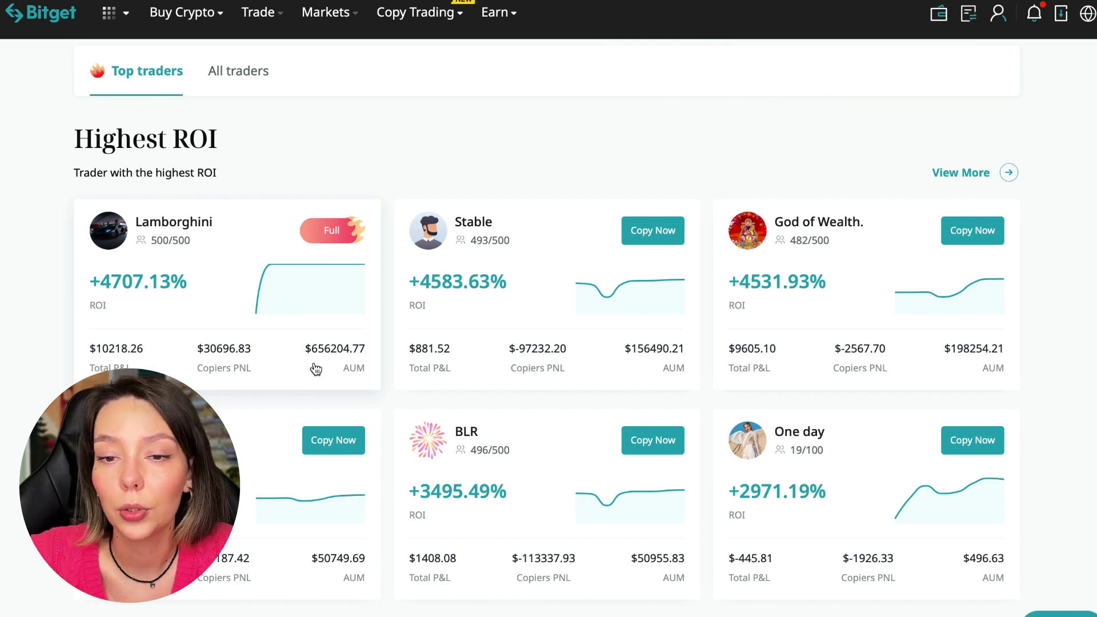
pyautogui.scroll(-5, 191, 154)
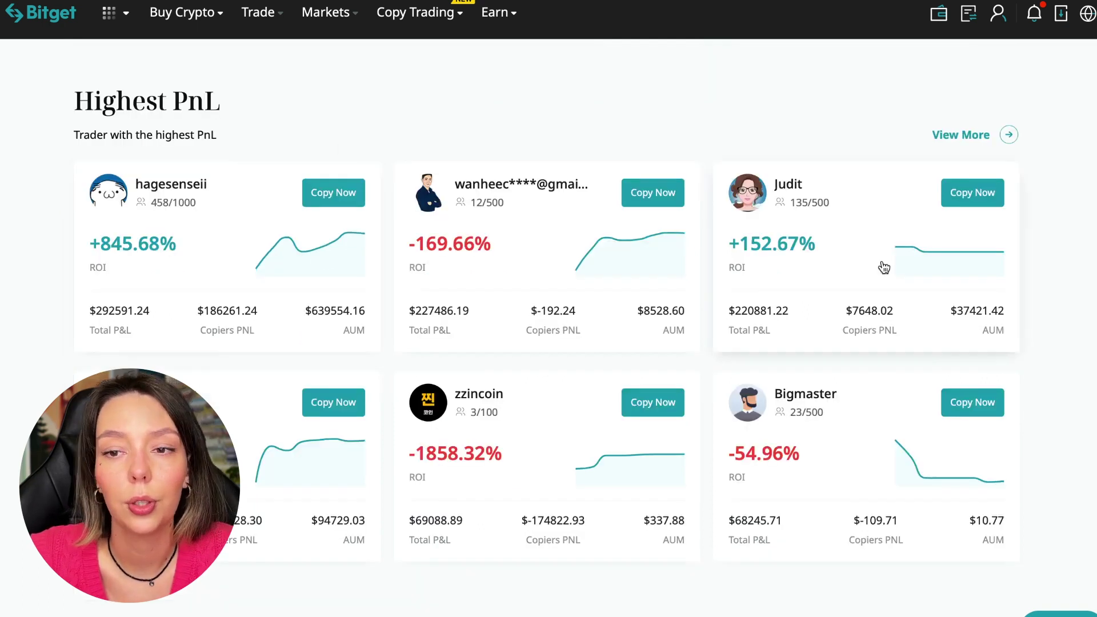
pyautogui.scroll(-5, 883, 268)
pyautogui.scroll(-1, 736, 409)
pyautogui.scroll(-2, 292, 322)
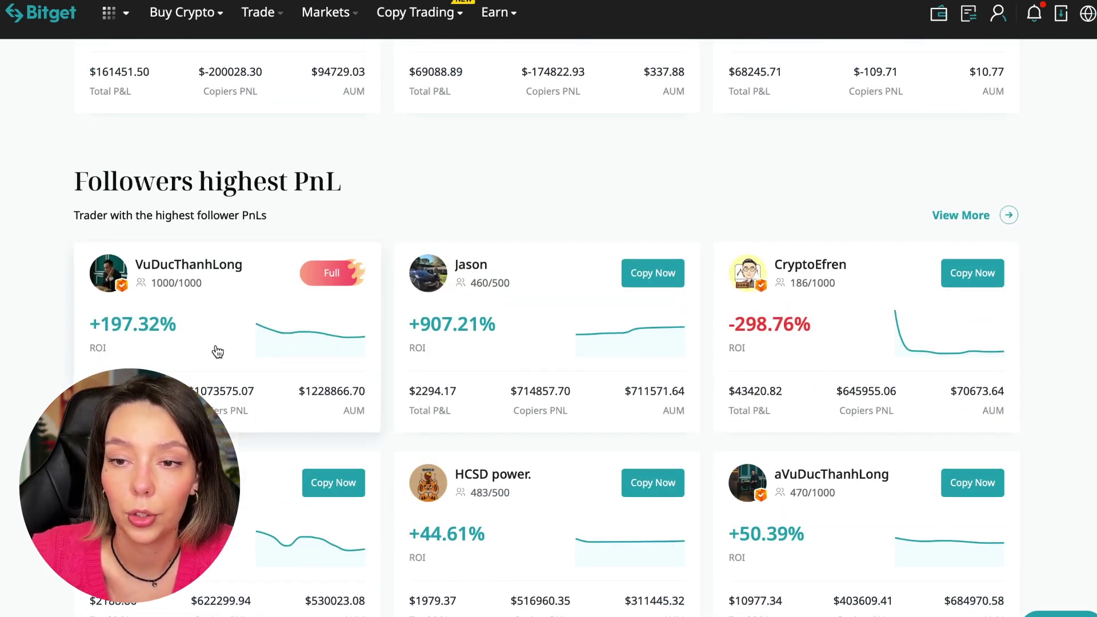
pyautogui.scroll(-2, 215, 344)
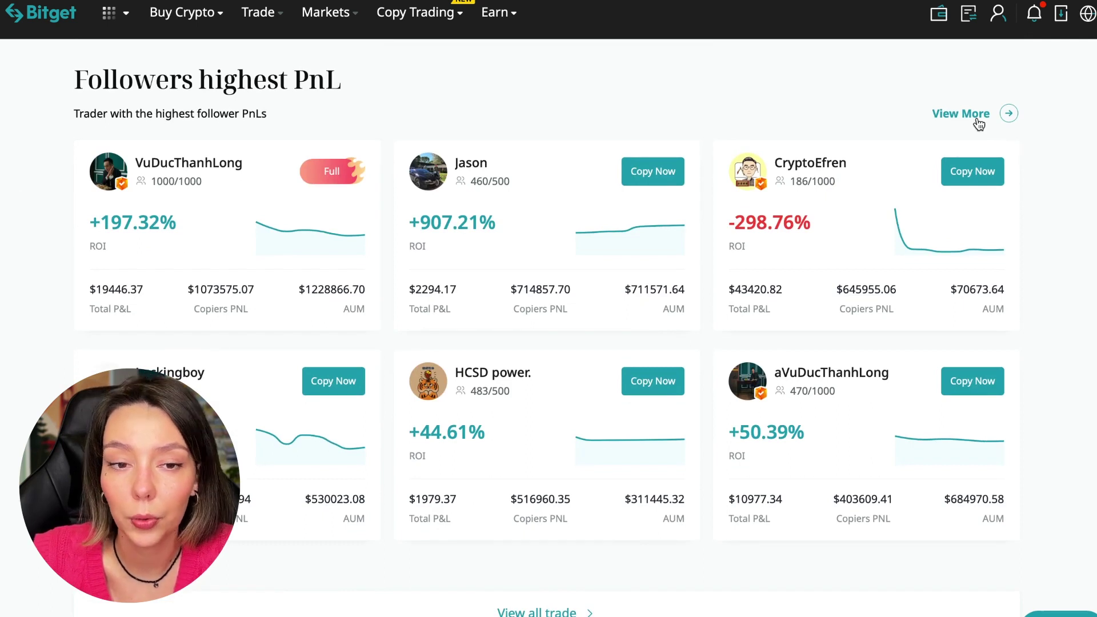
# Open the full futures trader list, dismiss the display-mode tour, and sort by Copiers PNL
pyautogui.click(962, 113)
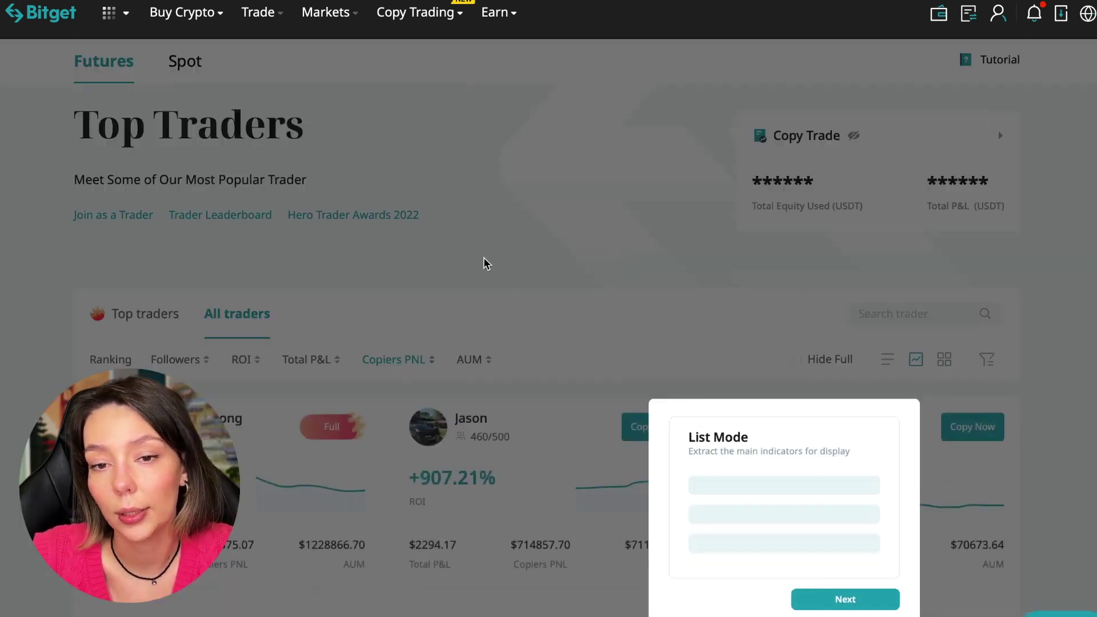
pyautogui.click(846, 600)
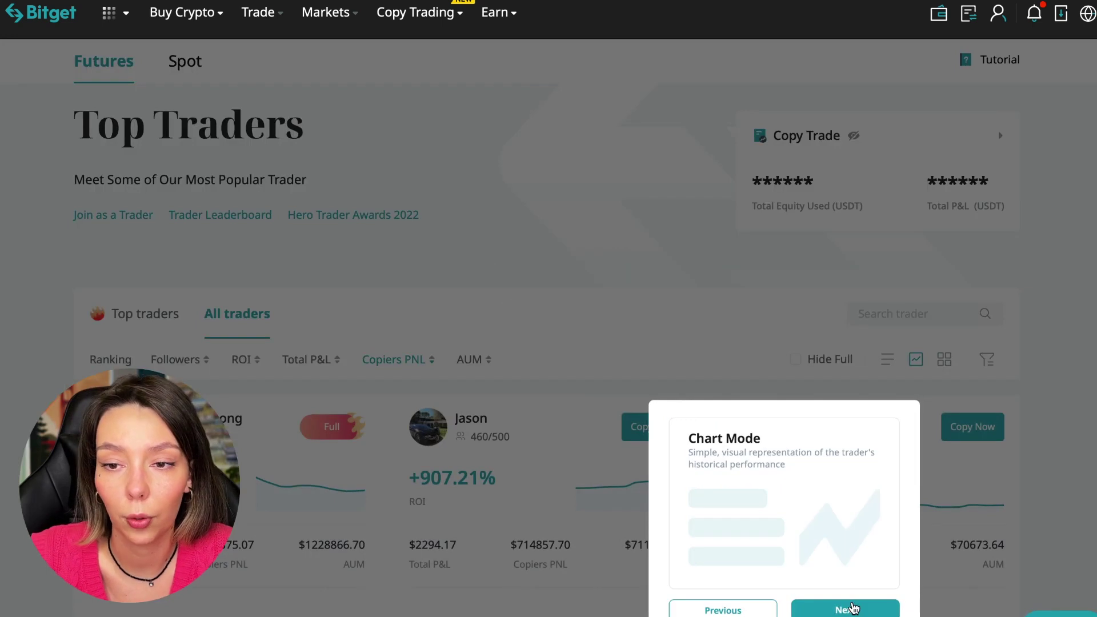
pyautogui.click(845, 610)
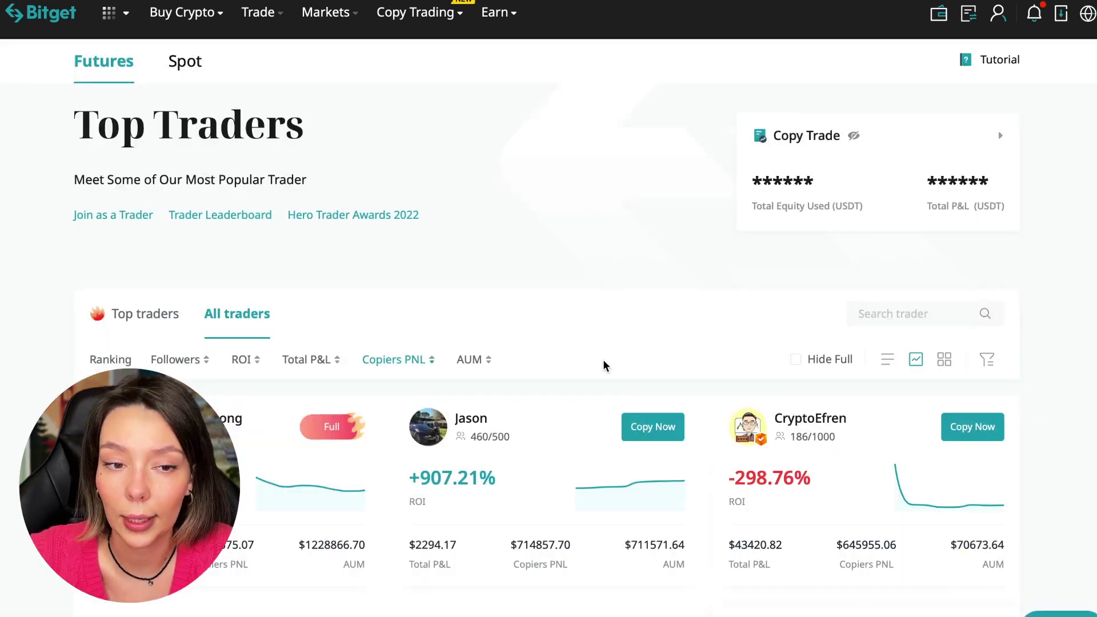
pyautogui.scroll(-2, 636, 264)
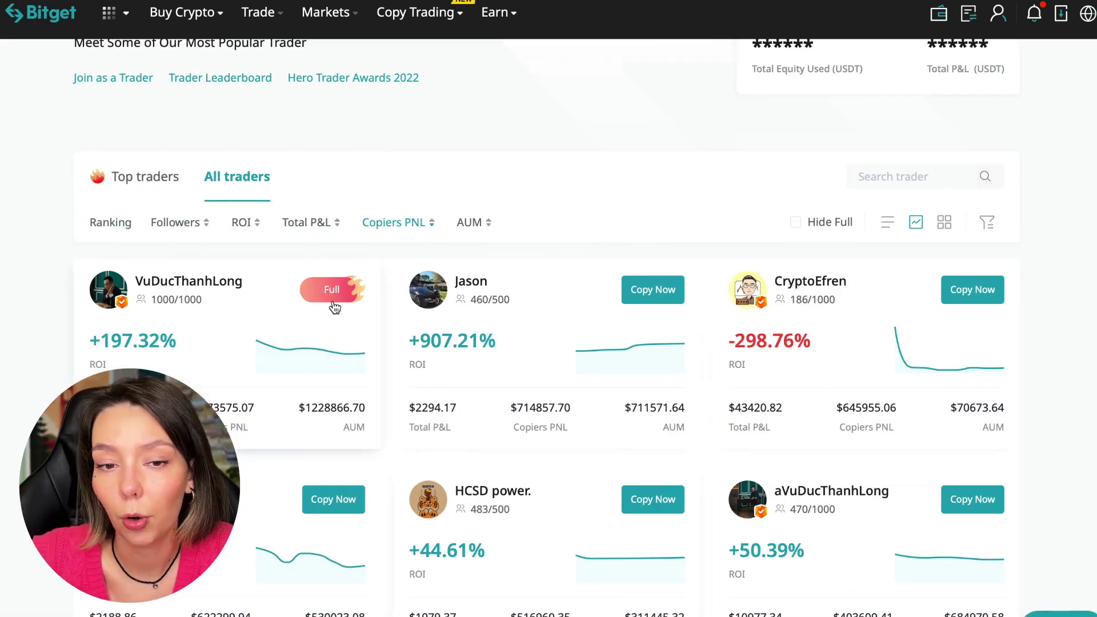
pyautogui.scroll(-1, 479, 157)
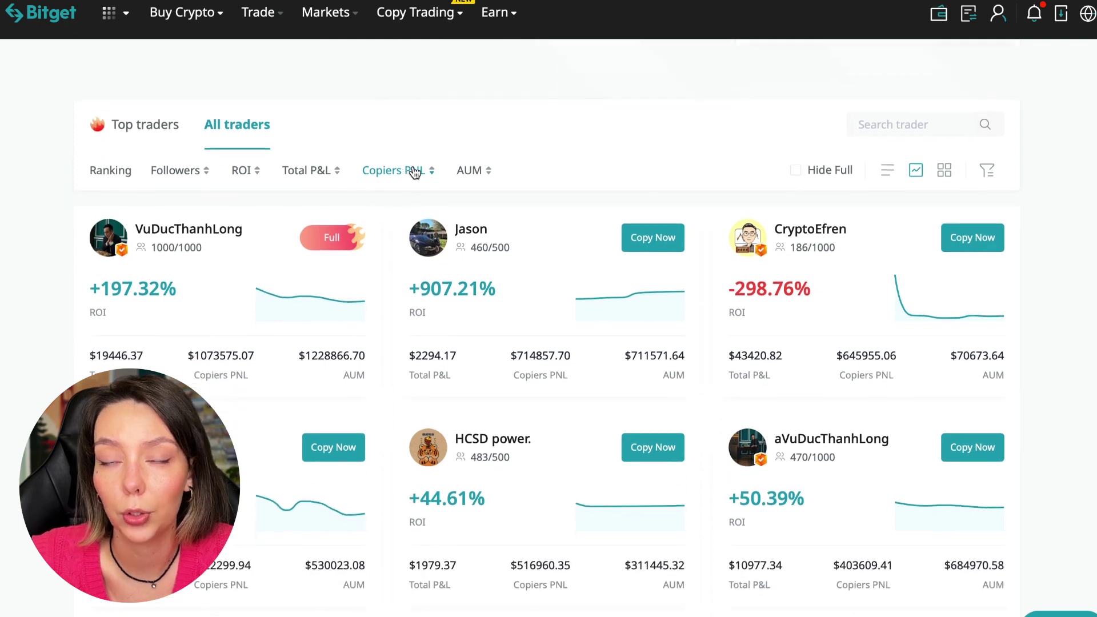
pyautogui.scroll(-1, 429, 176)
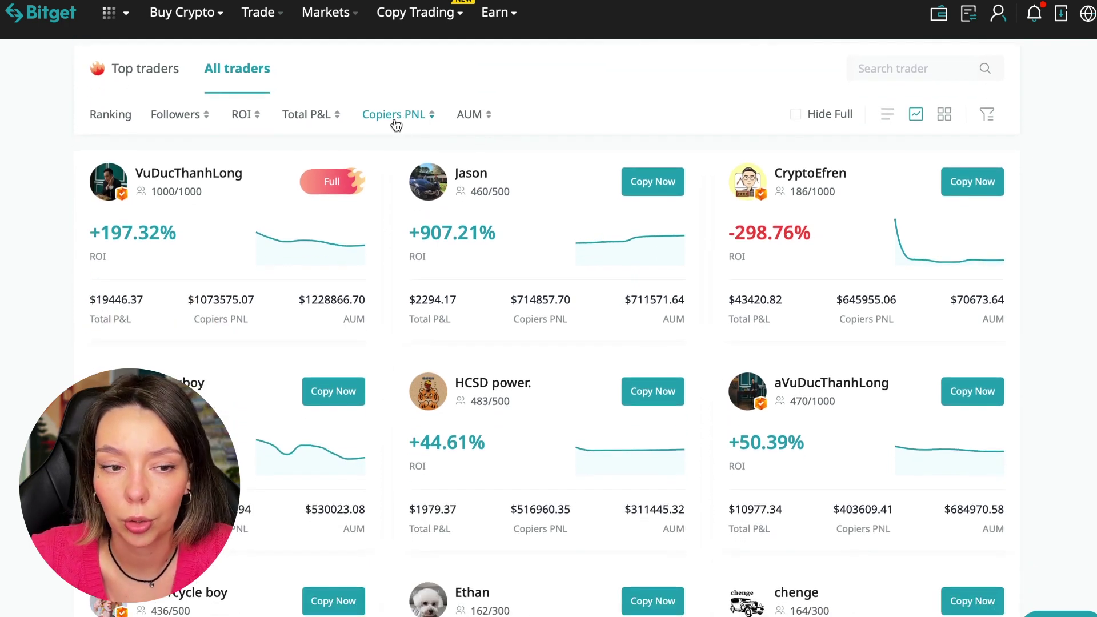
pyautogui.click(397, 114)
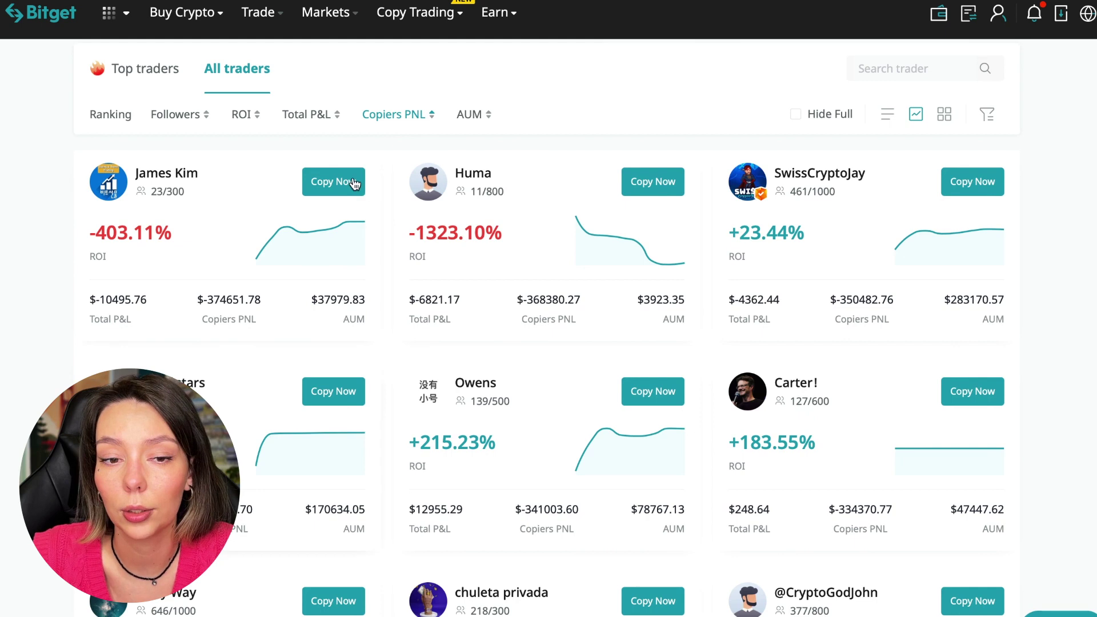
pyautogui.click(411, 119)
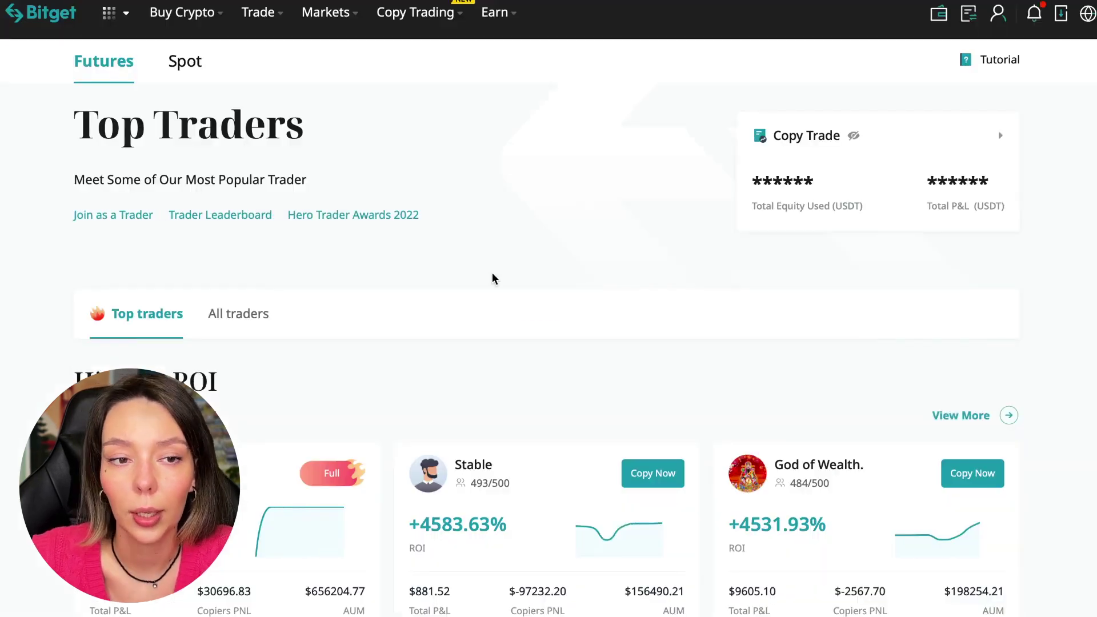
pyautogui.scroll(-2, 524, 280)
# In All traders, try follower sorting, then sort by ROI ascending so negative ROI leads
pyautogui.click(238, 196)
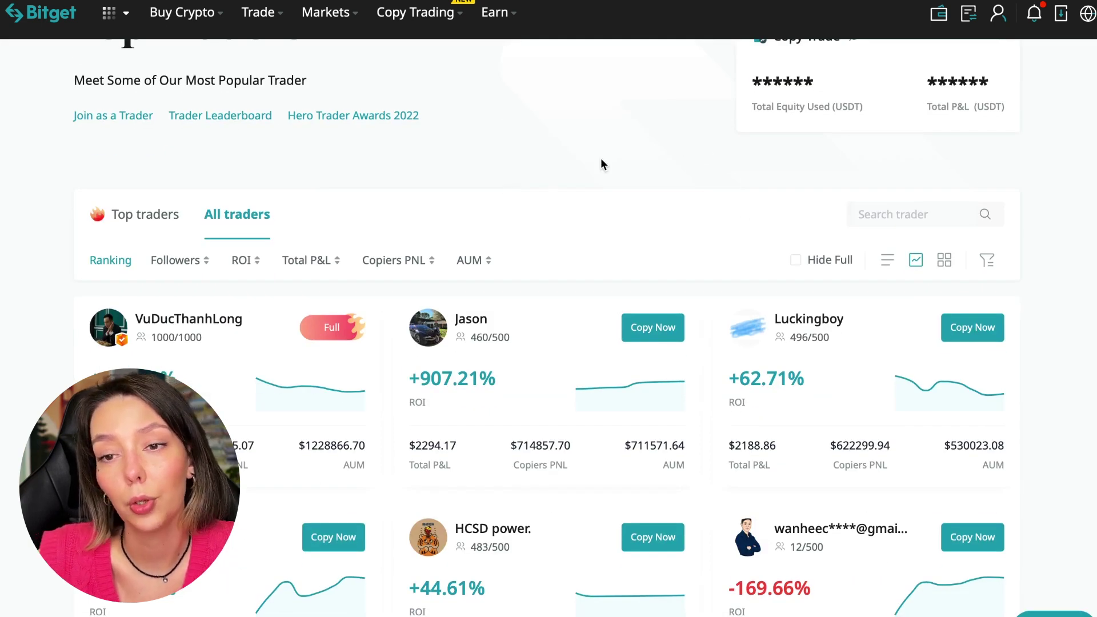
pyautogui.click(182, 265)
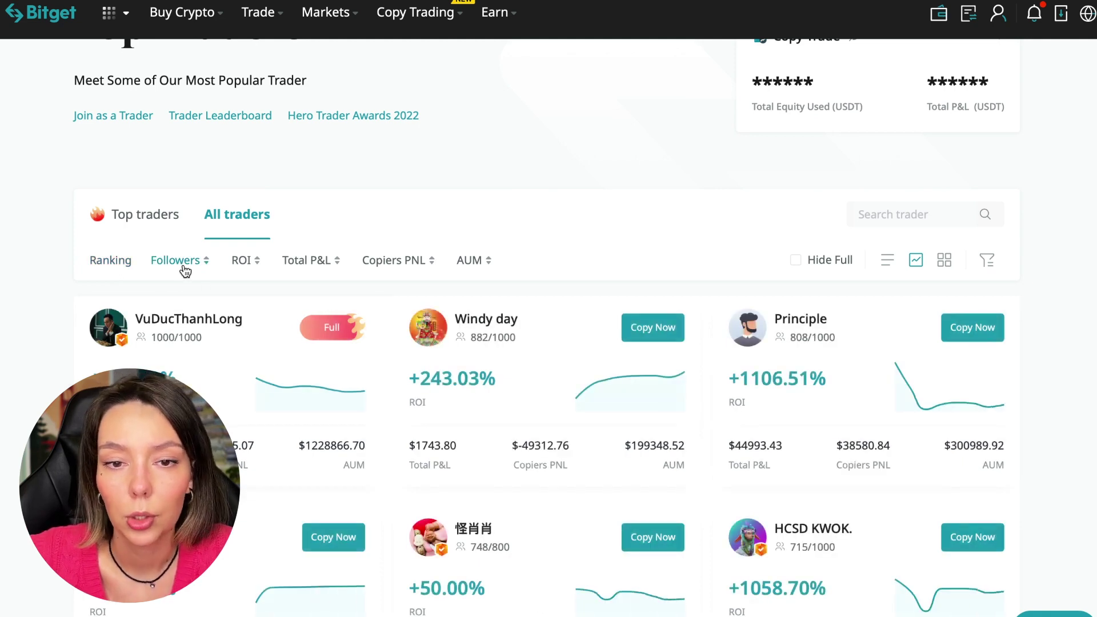
pyautogui.click(185, 269)
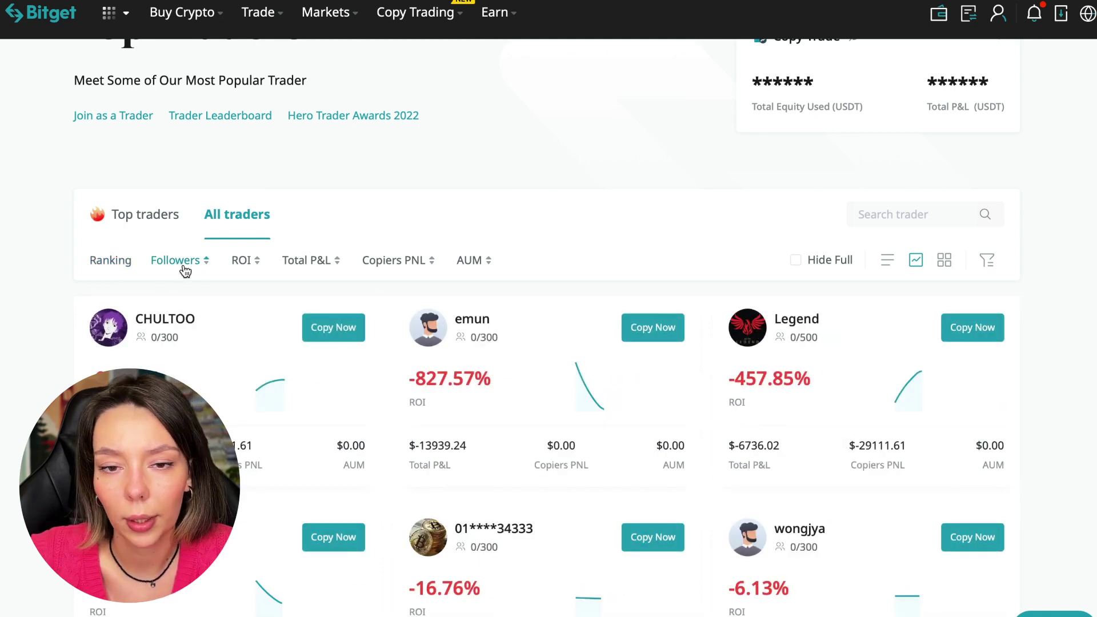
pyautogui.click(112, 259)
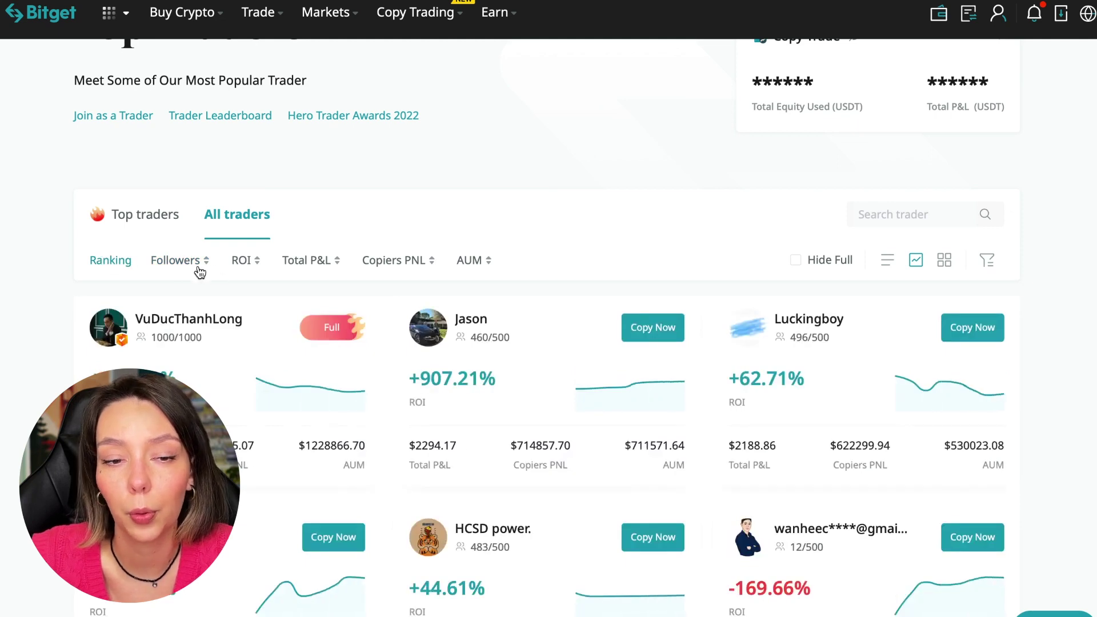
pyautogui.click(250, 268)
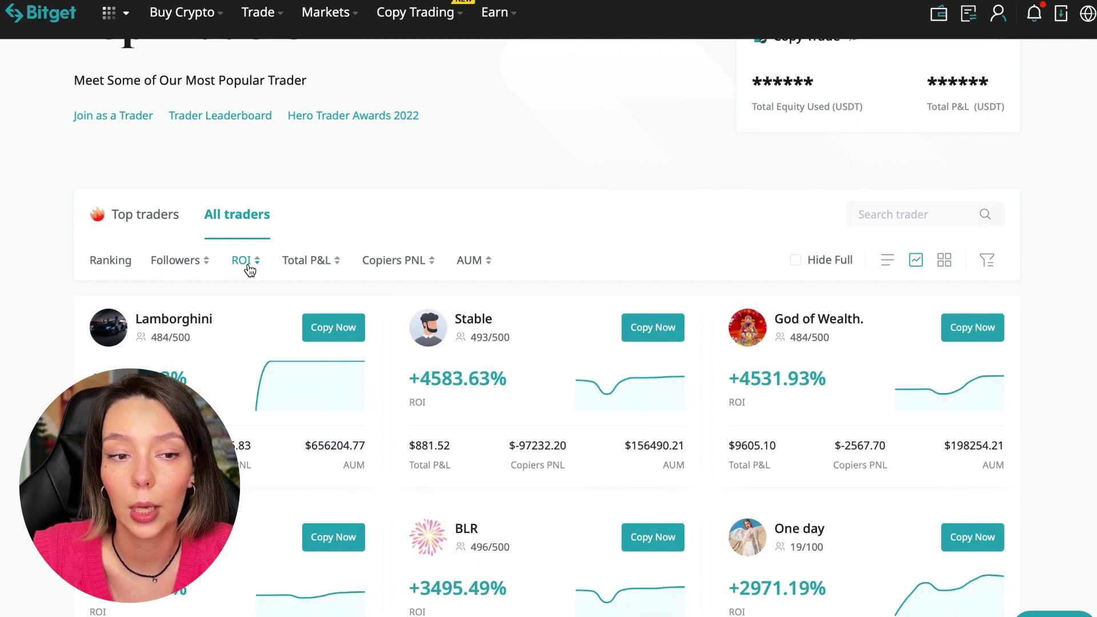
pyautogui.click(249, 268)
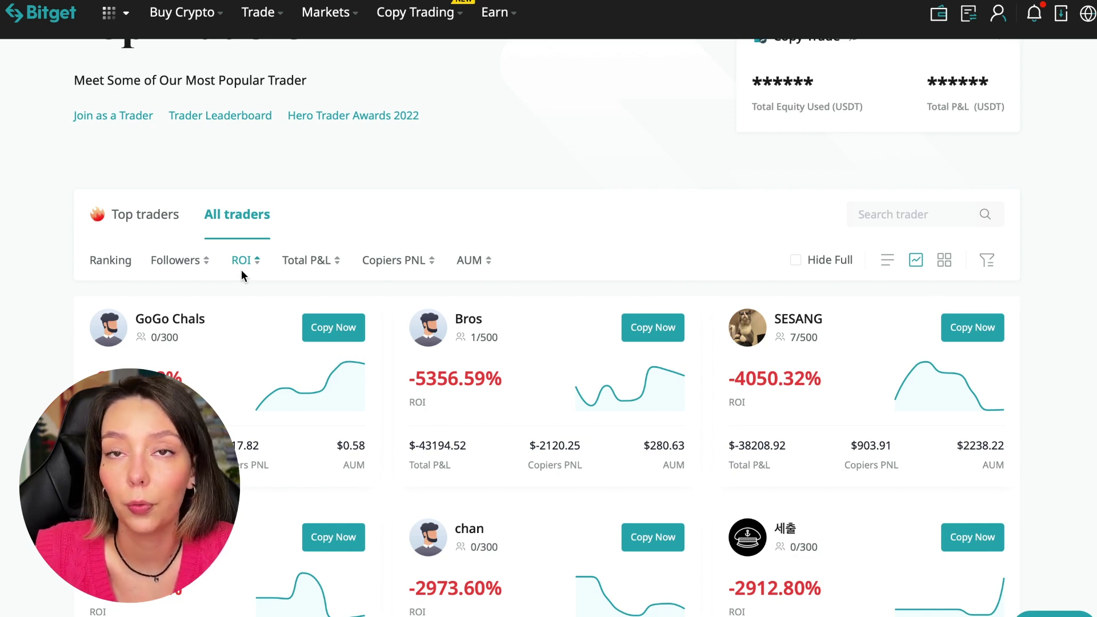
pyautogui.scroll(-1, 241, 270)
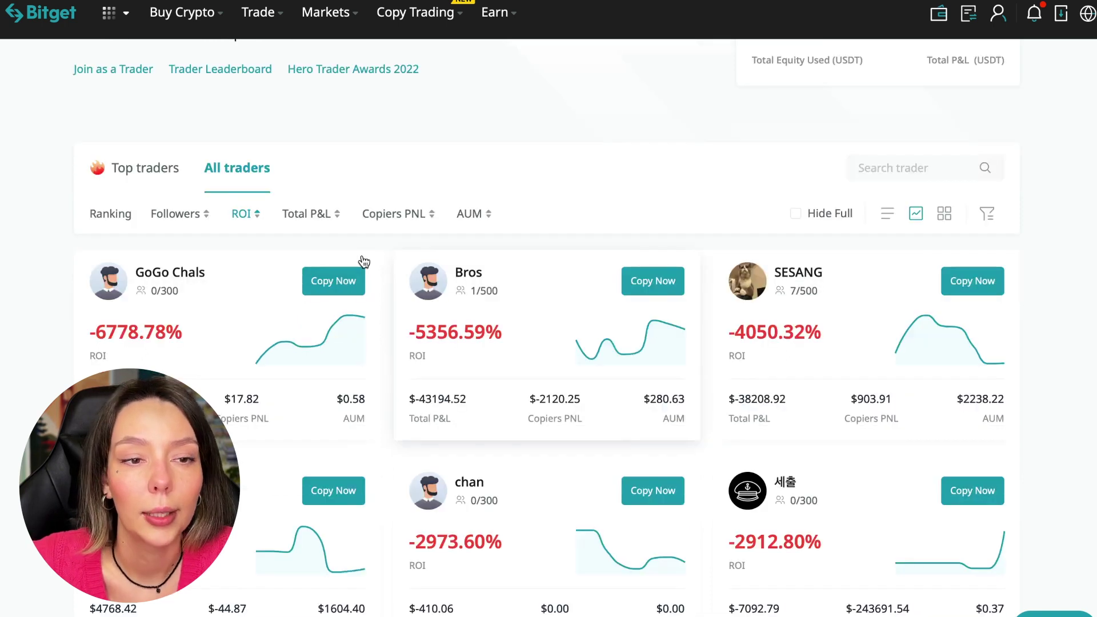
# Sort all traders by Total P&L, then Copiers PNL, finally AUM with motorcycle boy first
pyautogui.click(305, 217)
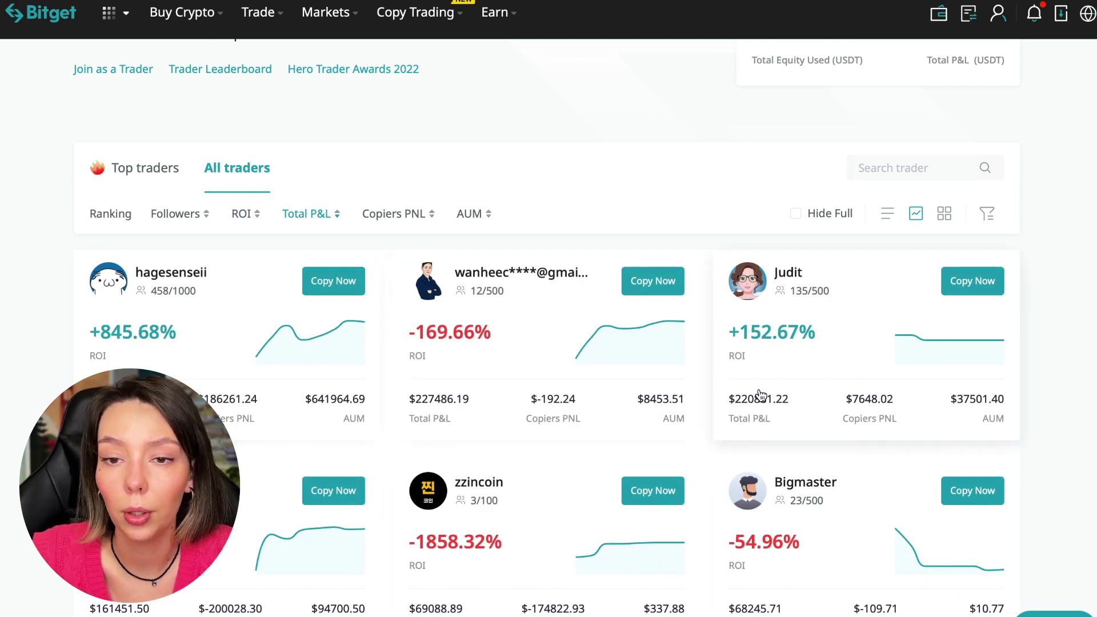
pyautogui.scroll(-3, 758, 527)
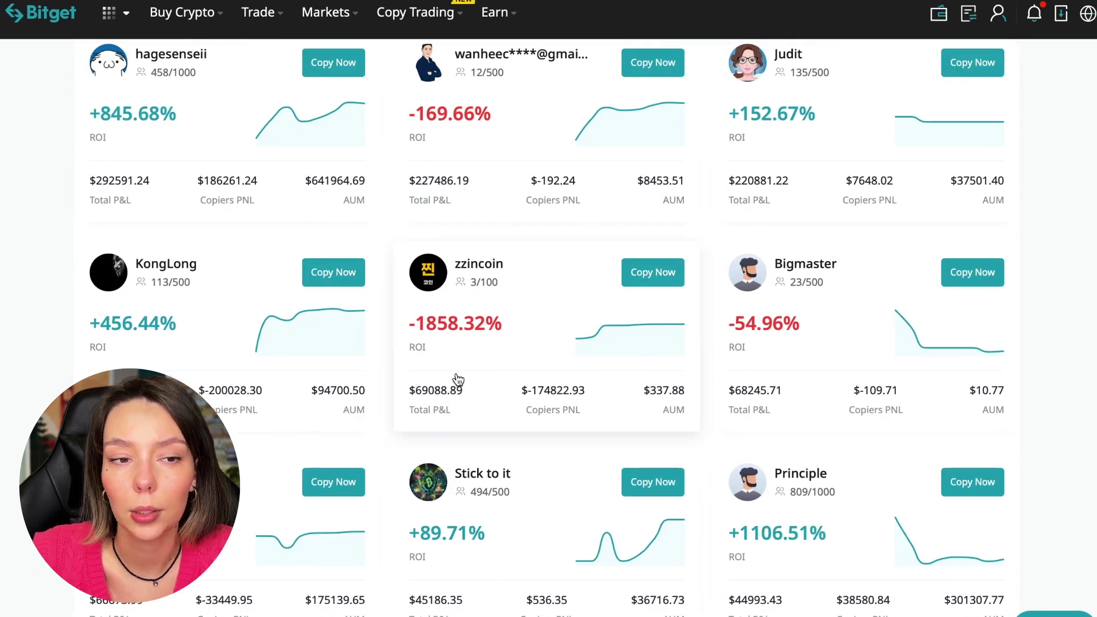
pyautogui.scroll(3, 364, 420)
pyautogui.scroll(1, 363, 420)
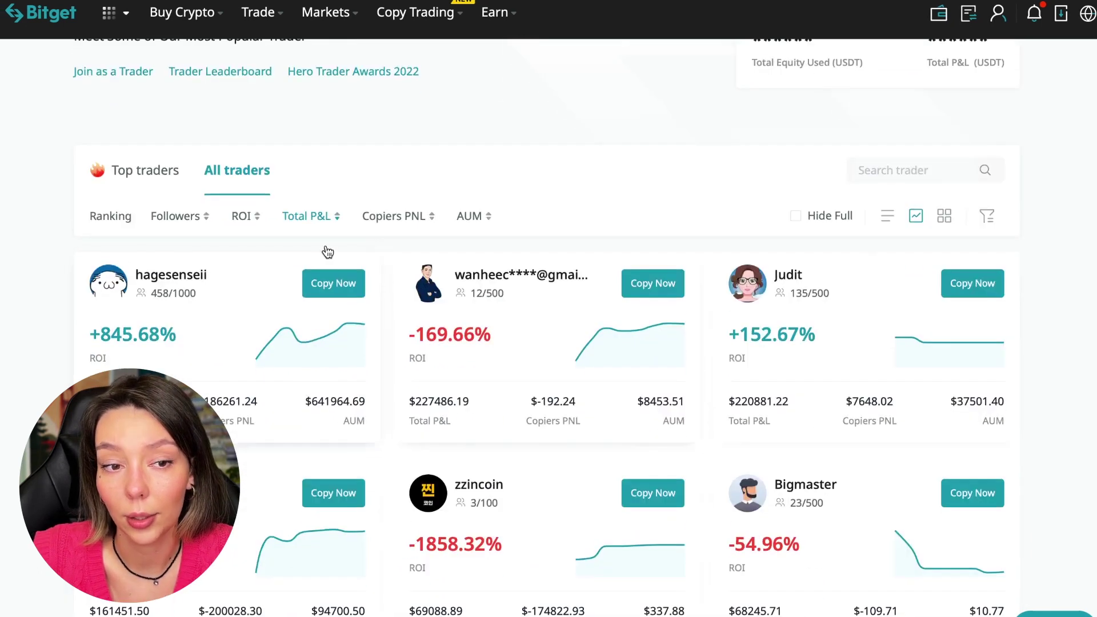
pyautogui.click(399, 216)
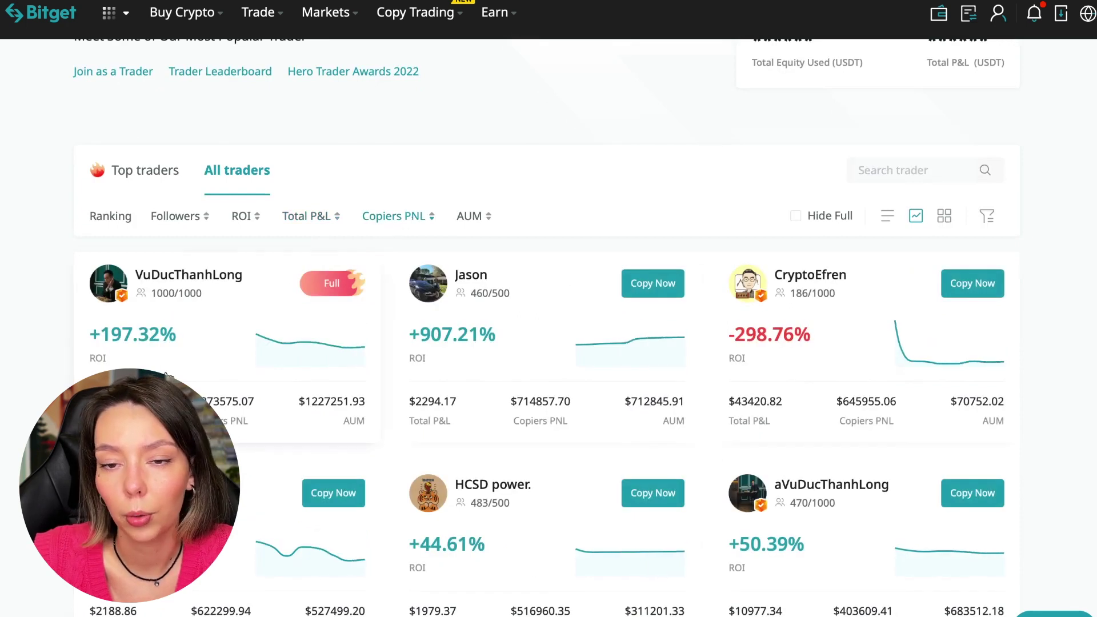
pyautogui.click(469, 216)
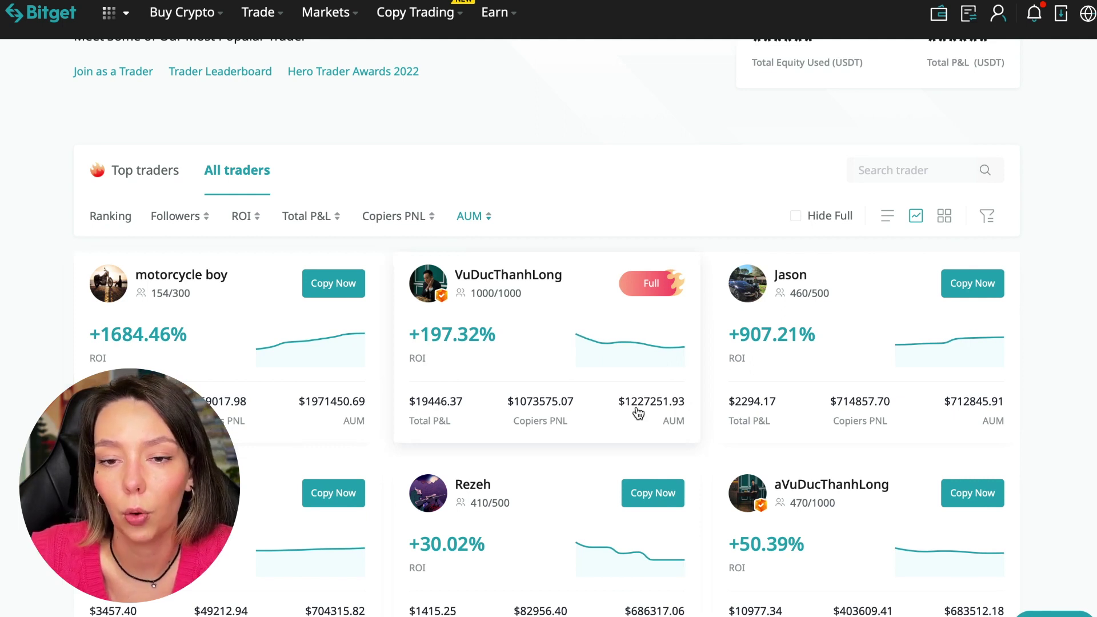
pyautogui.scroll(-2, 820, 444)
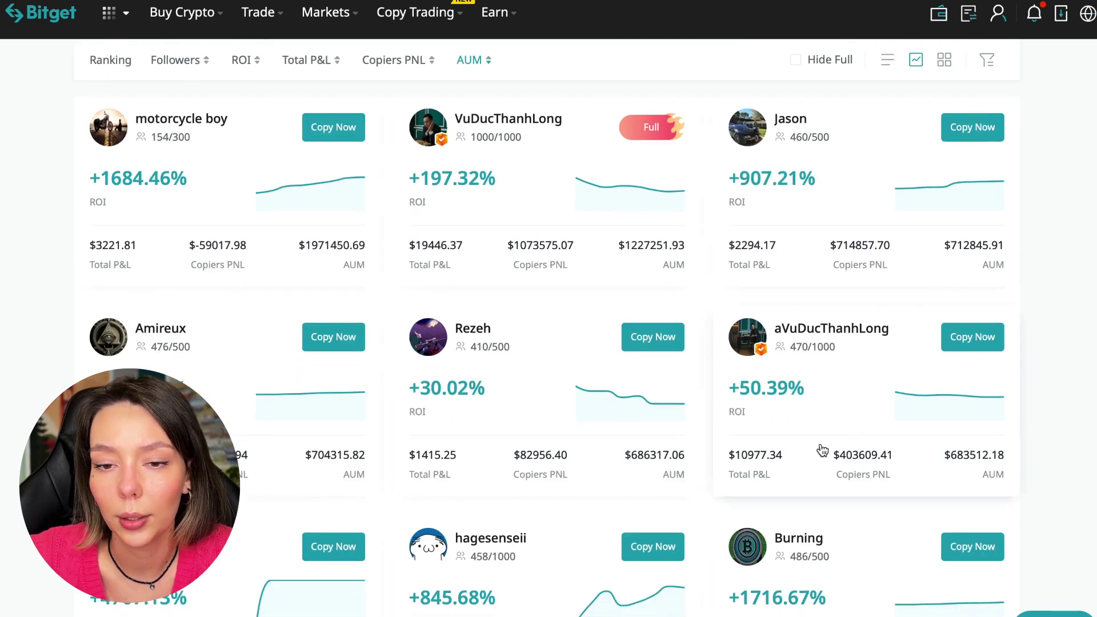
pyautogui.scroll(-2, 821, 450)
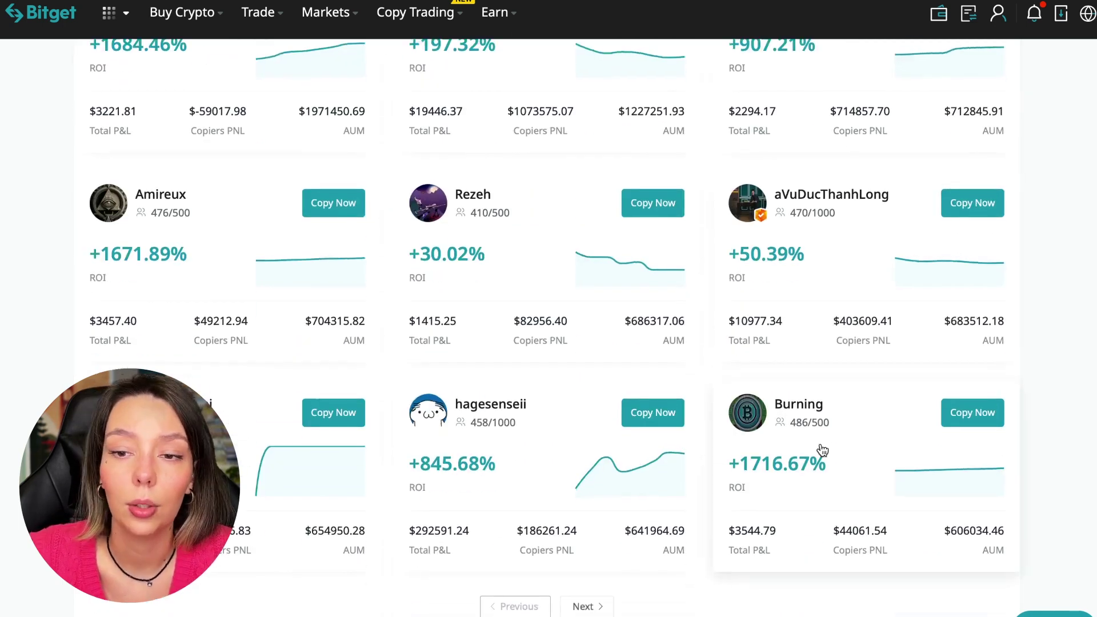
pyautogui.scroll(-2, 823, 450)
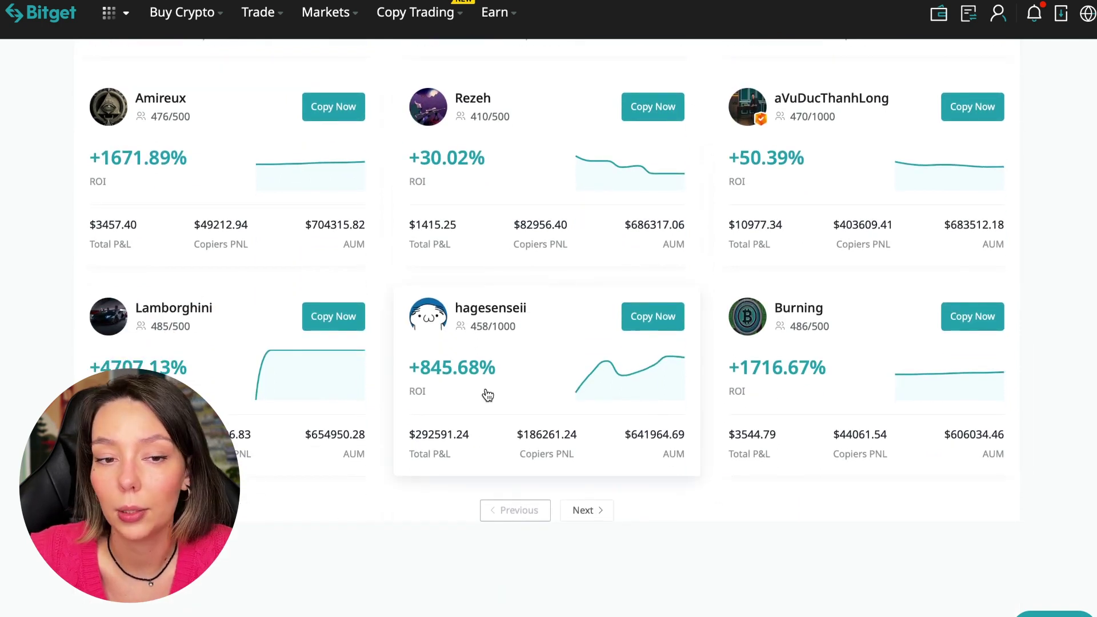
pyautogui.scroll(3, 487, 395)
pyautogui.scroll(3, 487, 395)
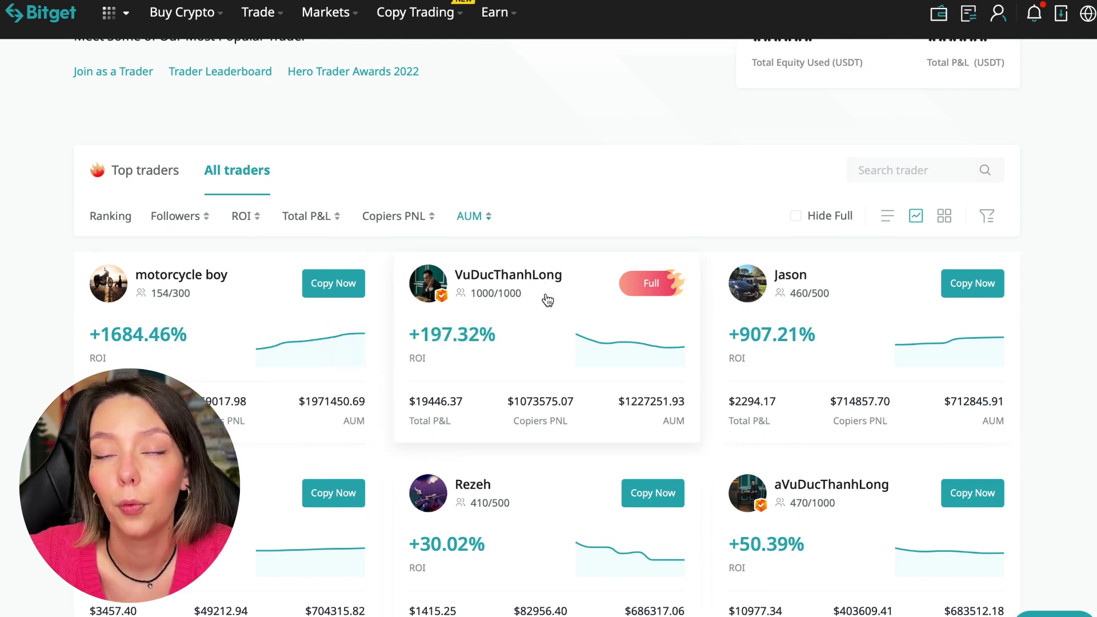
pyautogui.click(539, 283)
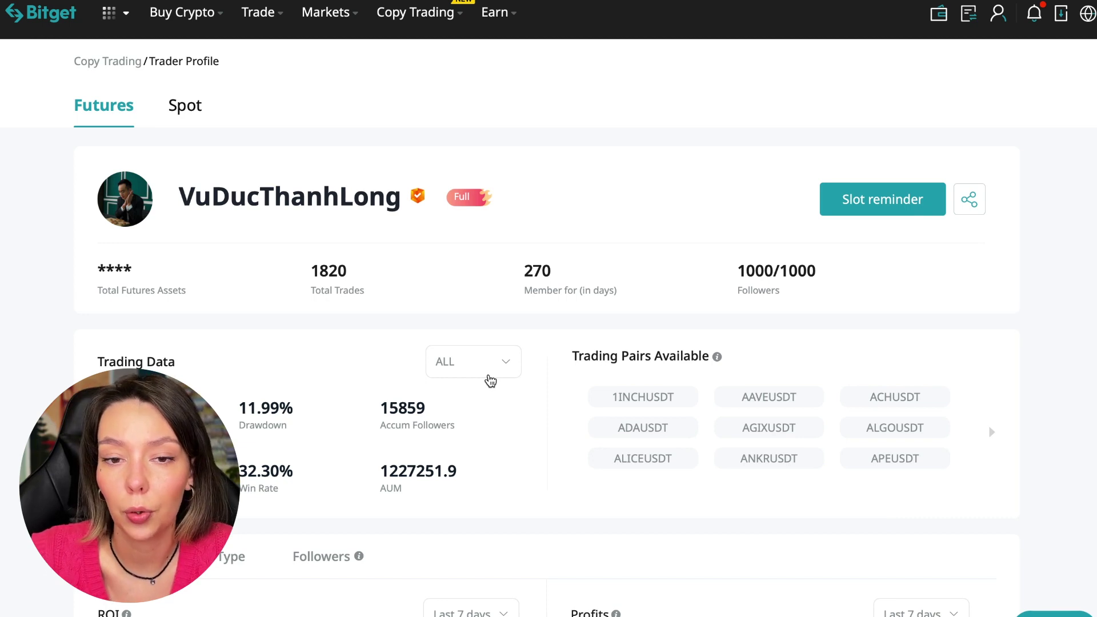
pyautogui.click(883, 199)
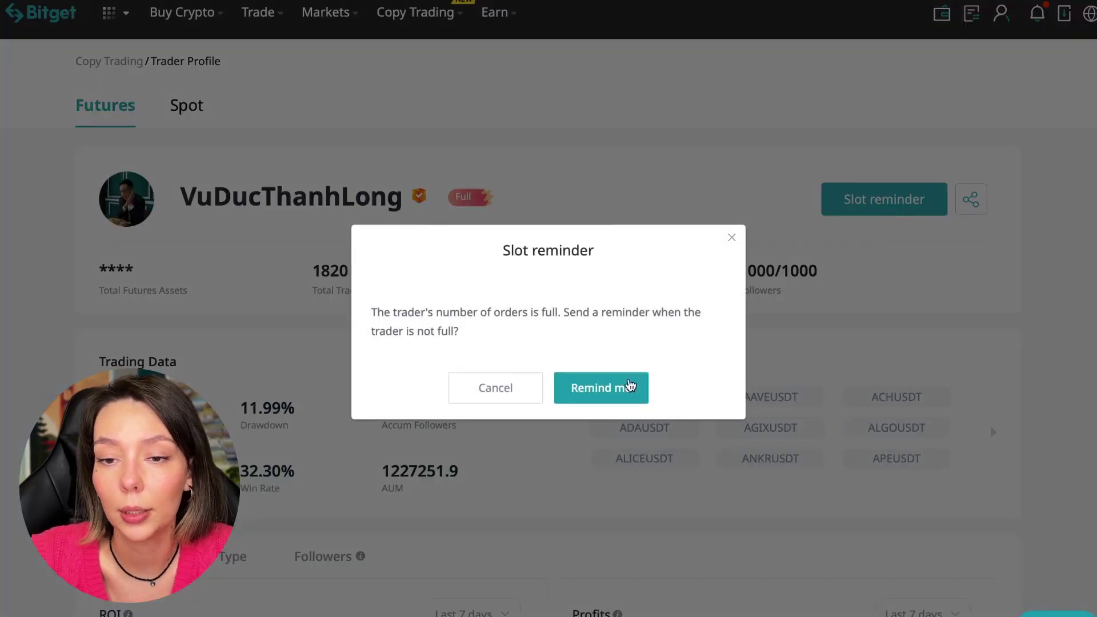
pyautogui.click(601, 388)
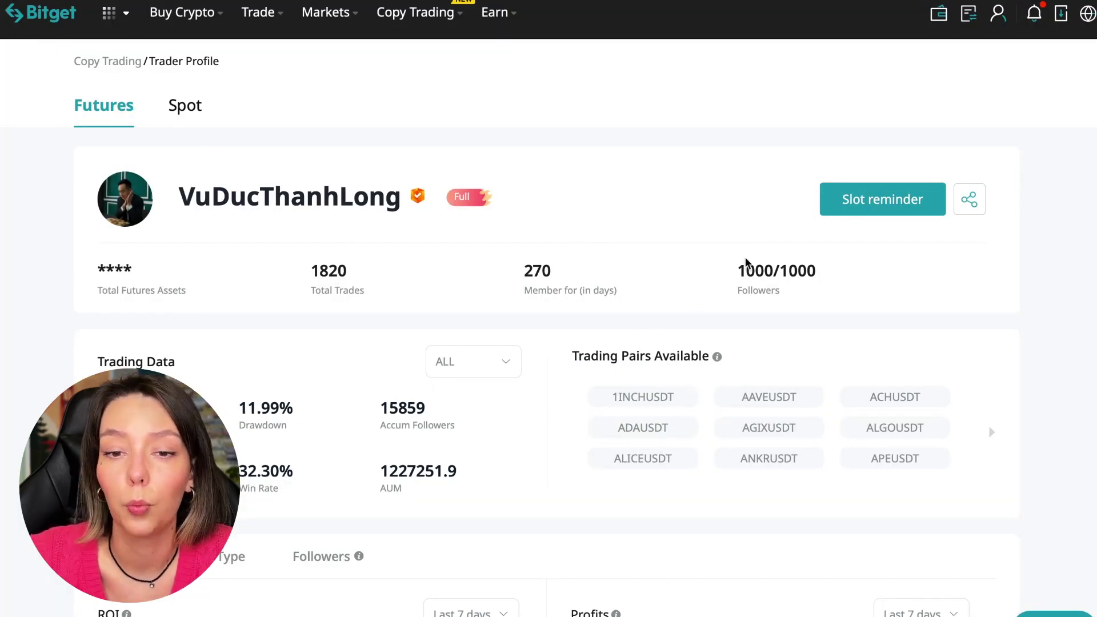
pyautogui.moveTo(736, 268); pyautogui.dragTo(871, 299)
pyautogui.click(871, 299)
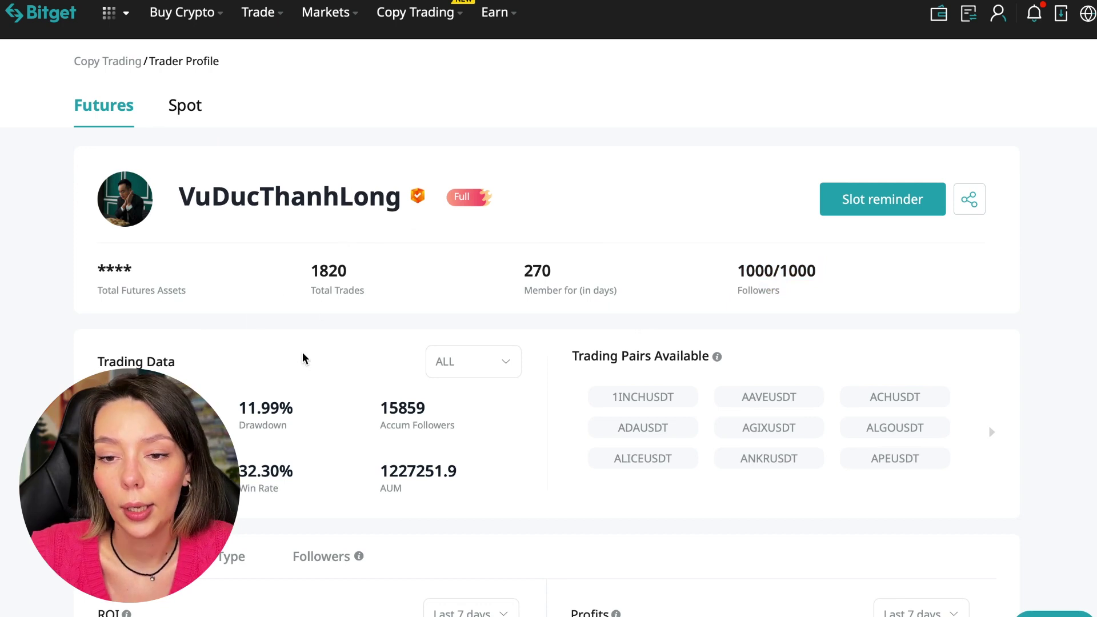
pyautogui.moveTo(352, 269); pyautogui.dragTo(304, 272)
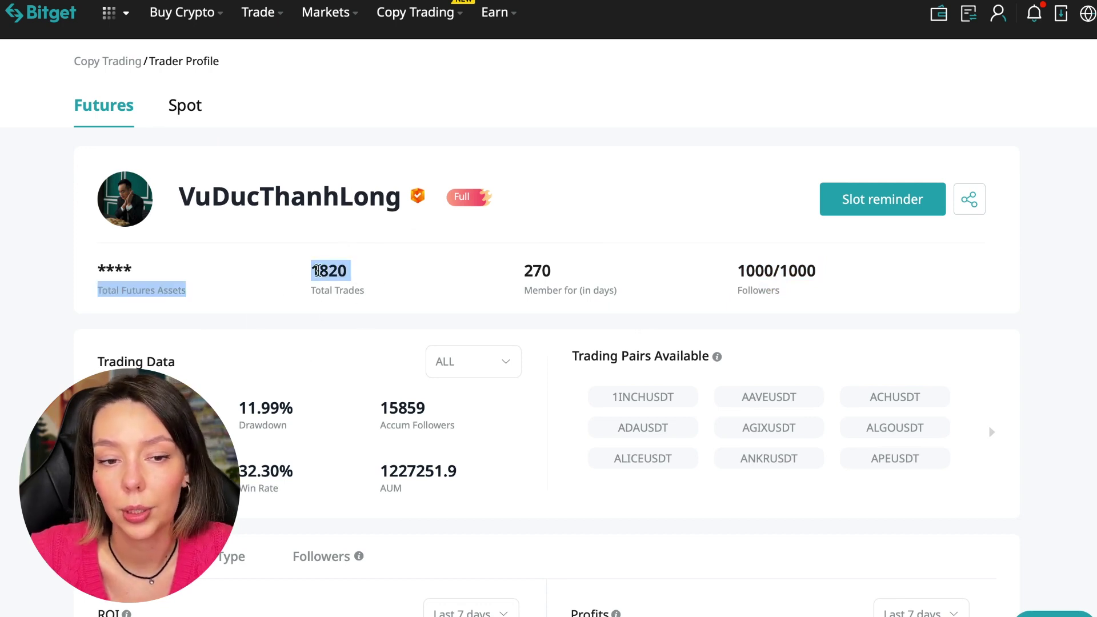
pyautogui.click(388, 278)
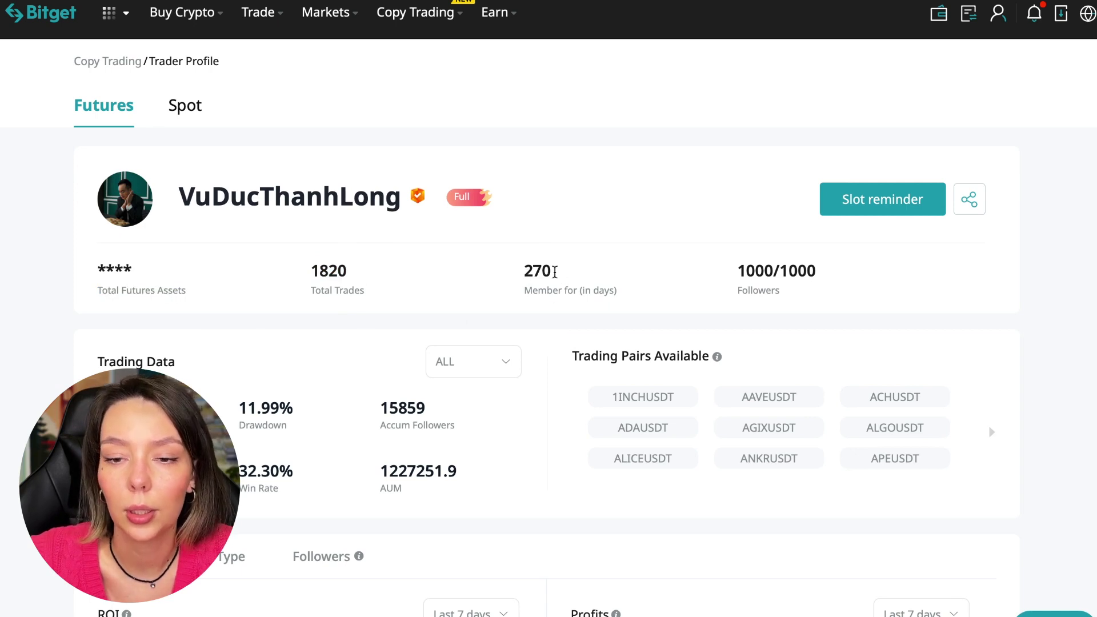
pyautogui.scroll(-2, 442, 350)
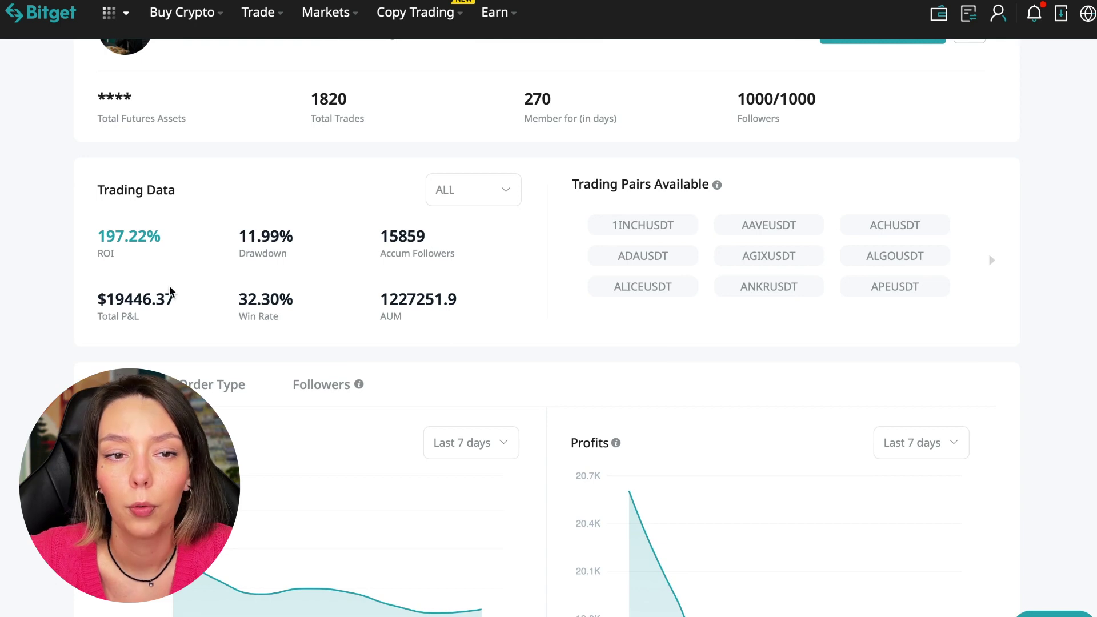
pyautogui.moveTo(239, 237); pyautogui.dragTo(288, 236)
pyautogui.click(309, 249)
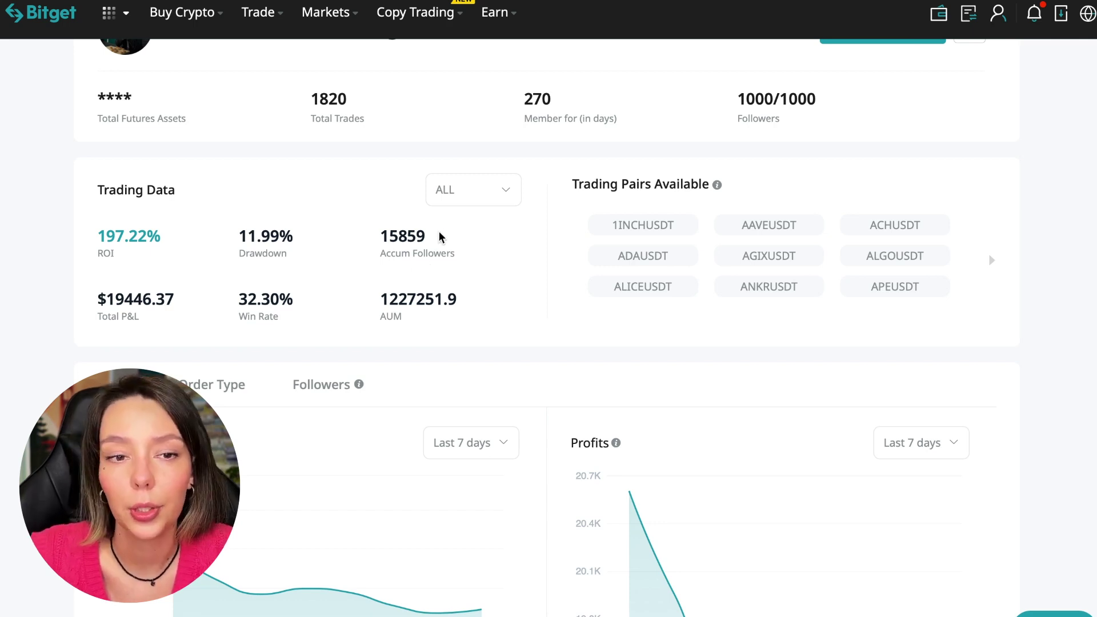
pyautogui.scroll(4, 439, 231)
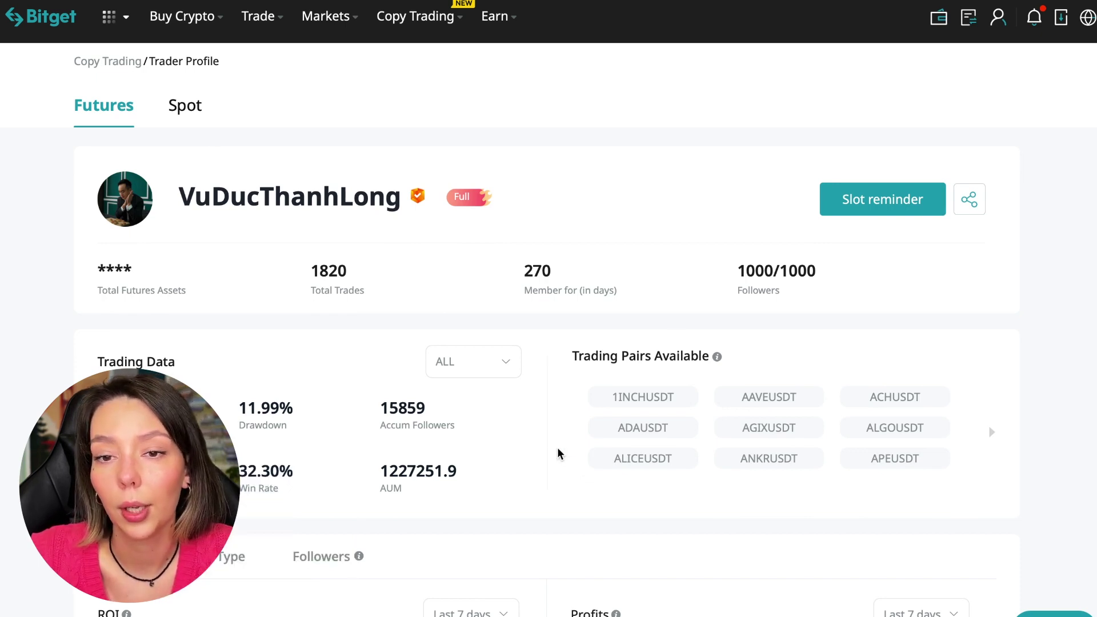
pyautogui.scroll(-2, 557, 448)
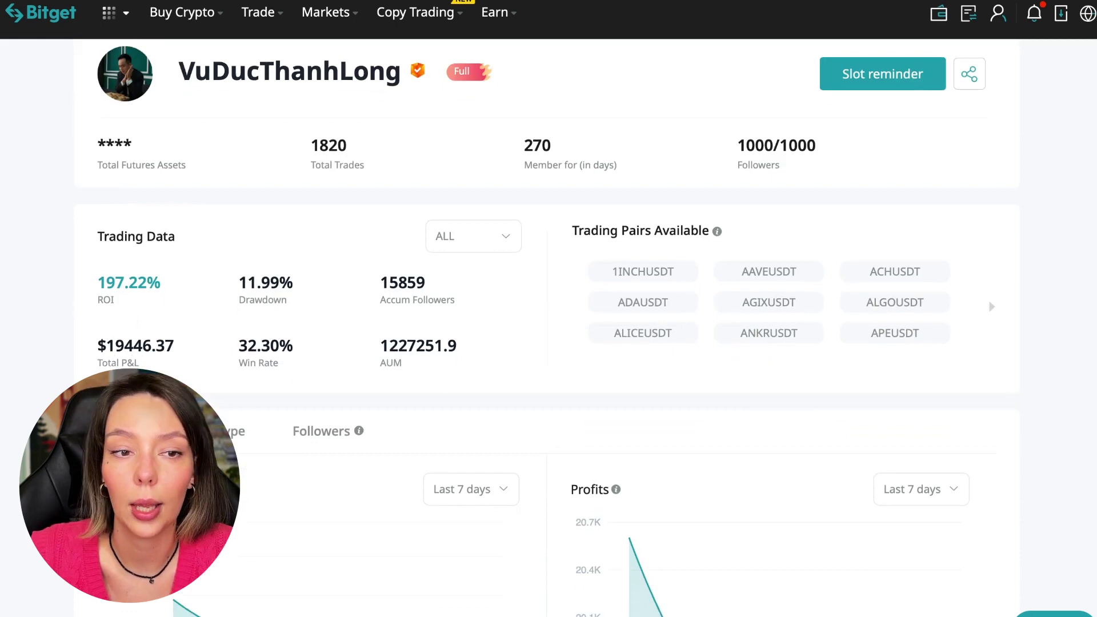
pyautogui.click(303, 358)
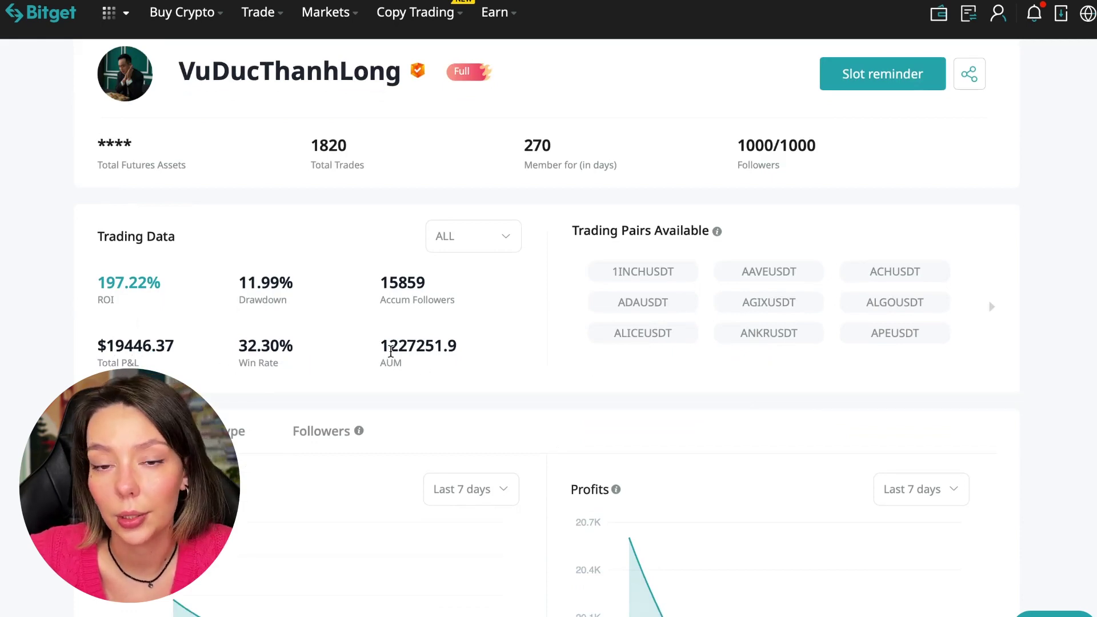
pyautogui.moveTo(388, 347); pyautogui.dragTo(418, 348)
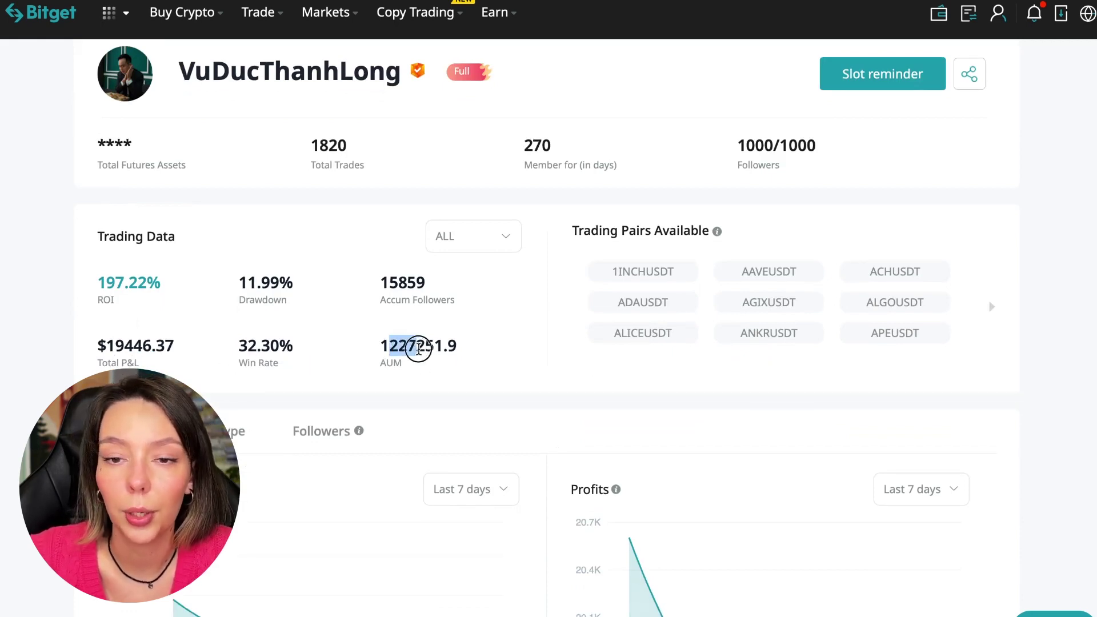
pyautogui.click(456, 364)
pyautogui.scroll(-3, 544, 395)
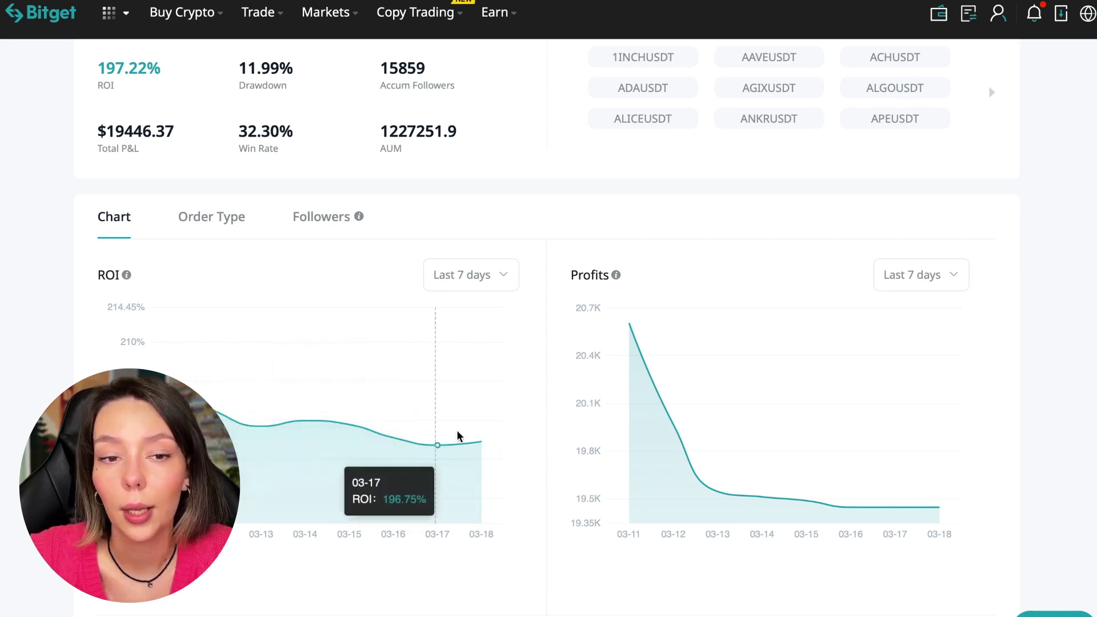
pyautogui.click(486, 275)
pyautogui.click(484, 392)
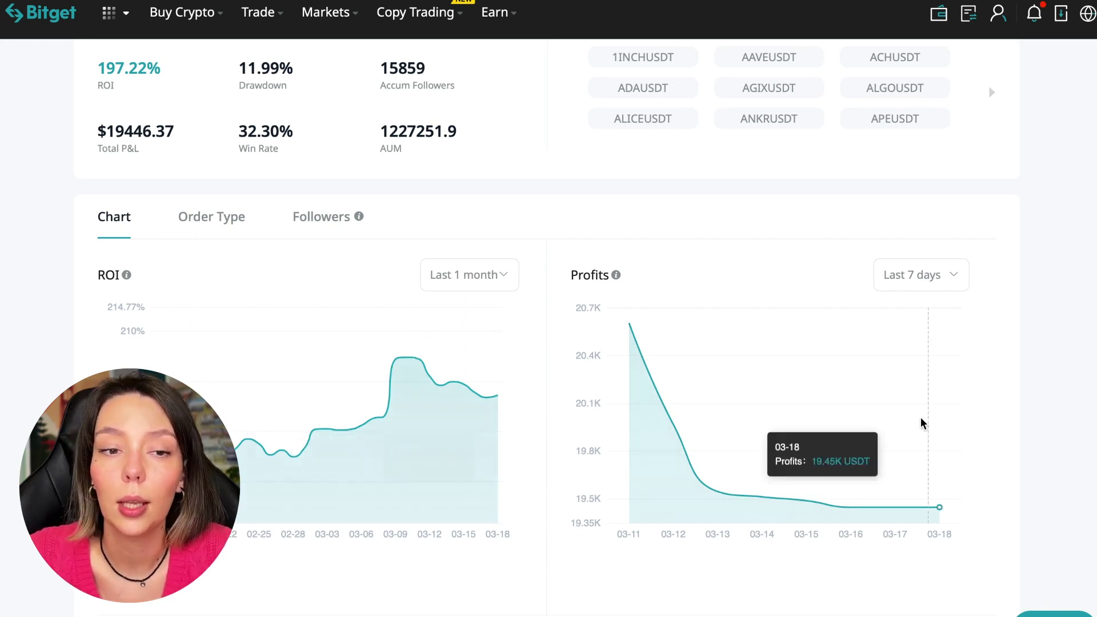
pyautogui.click(945, 278)
pyautogui.click(922, 391)
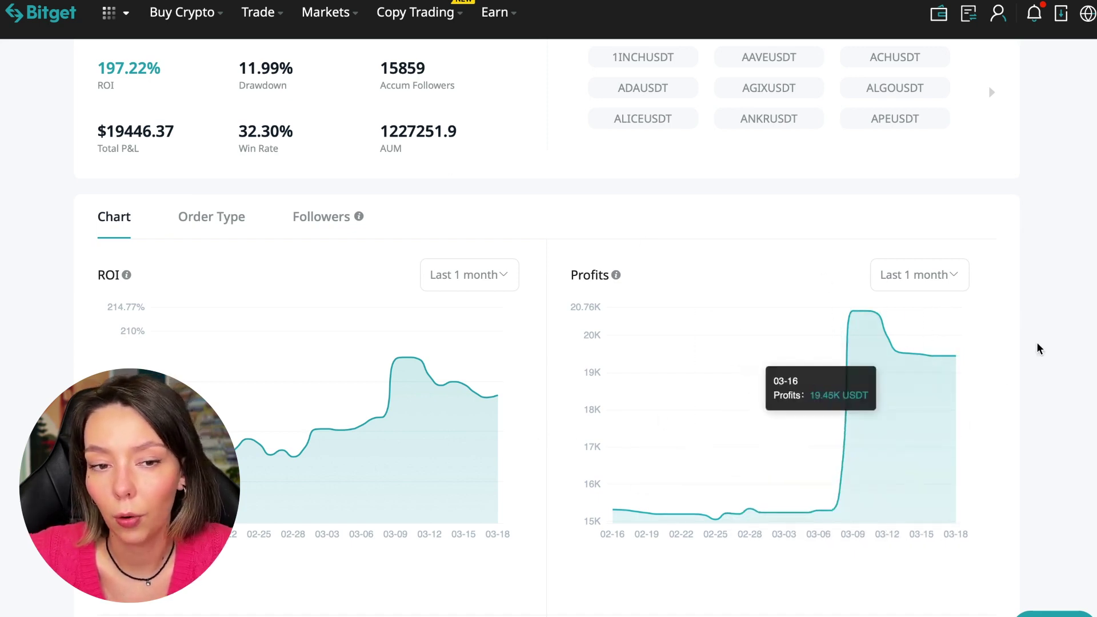
pyautogui.scroll(-5, 1041, 419)
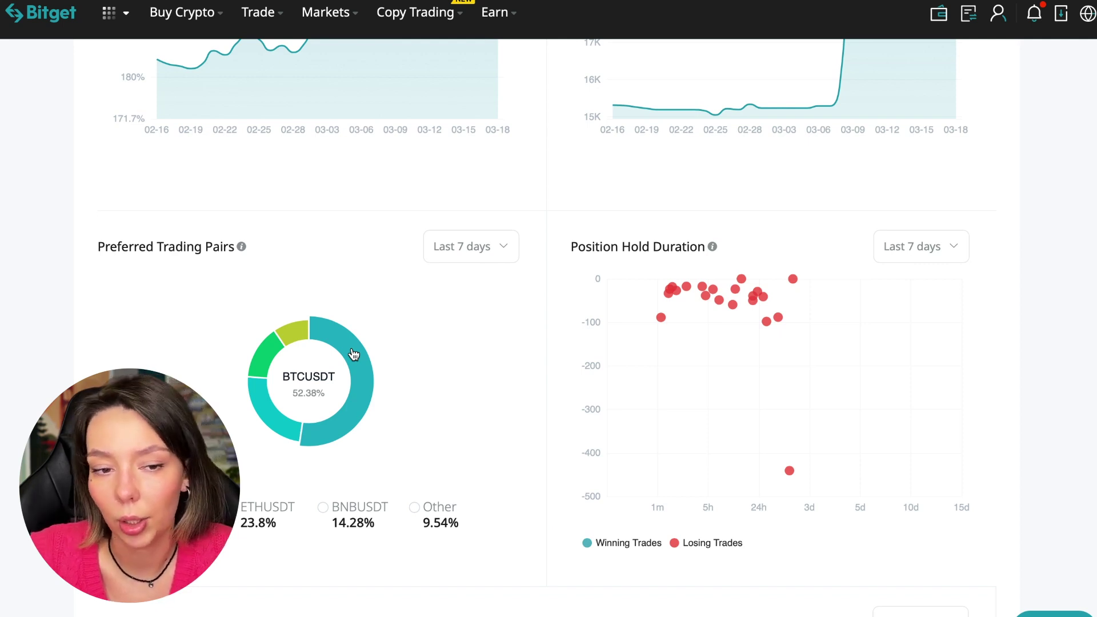
pyautogui.scroll(-4, 1064, 367)
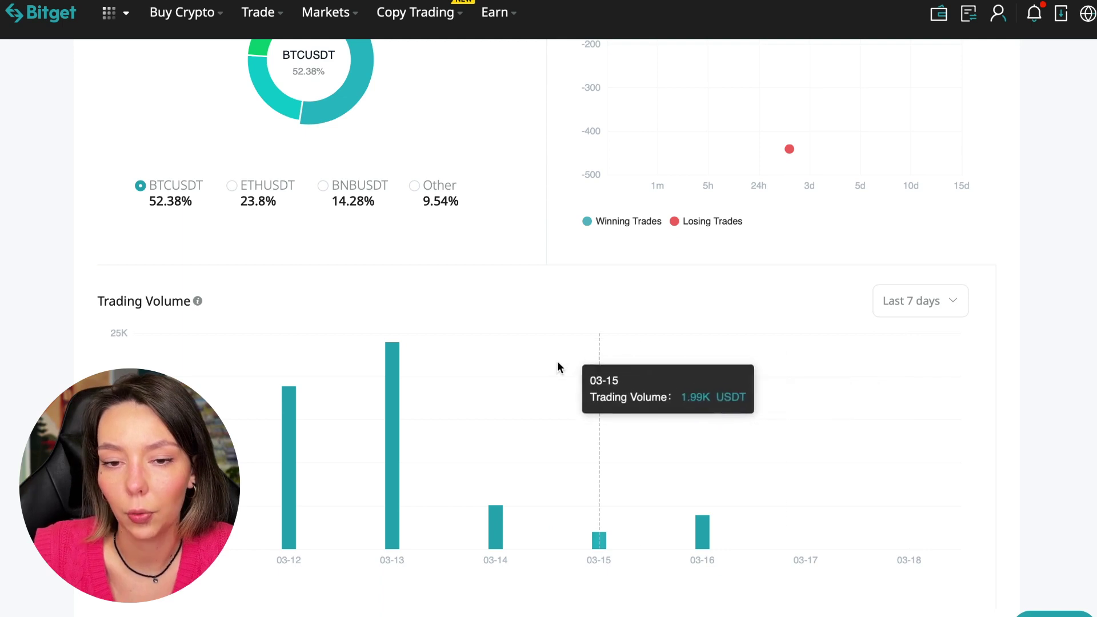
pyautogui.moveTo(289, 467)
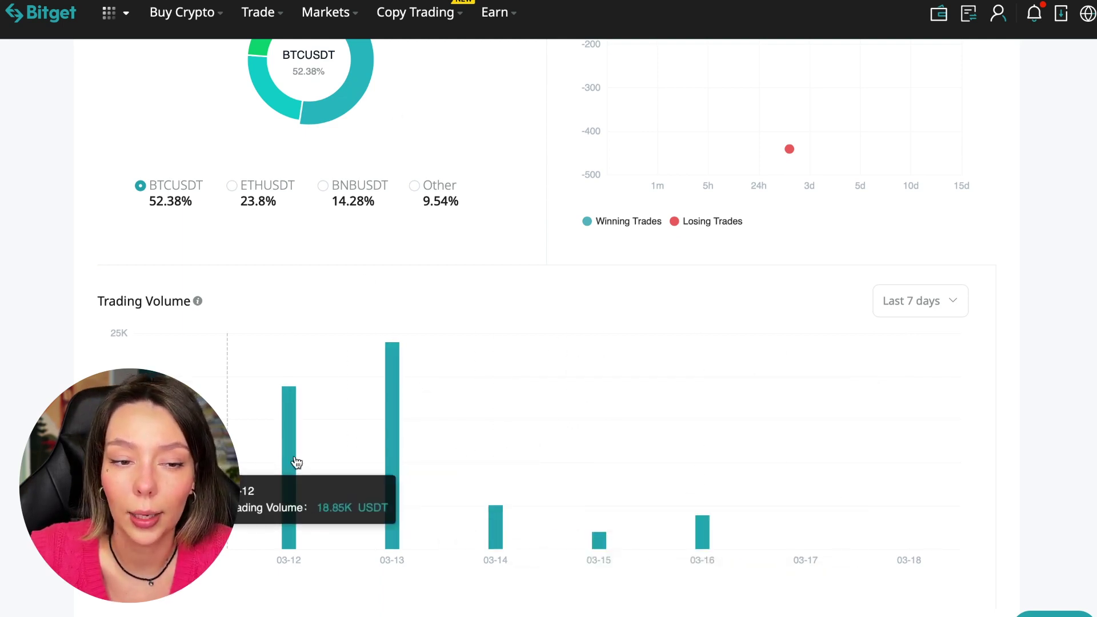
# Change the Trading Volume chart period from Last 7 days to Last 1 month
pyautogui.click(917, 301)
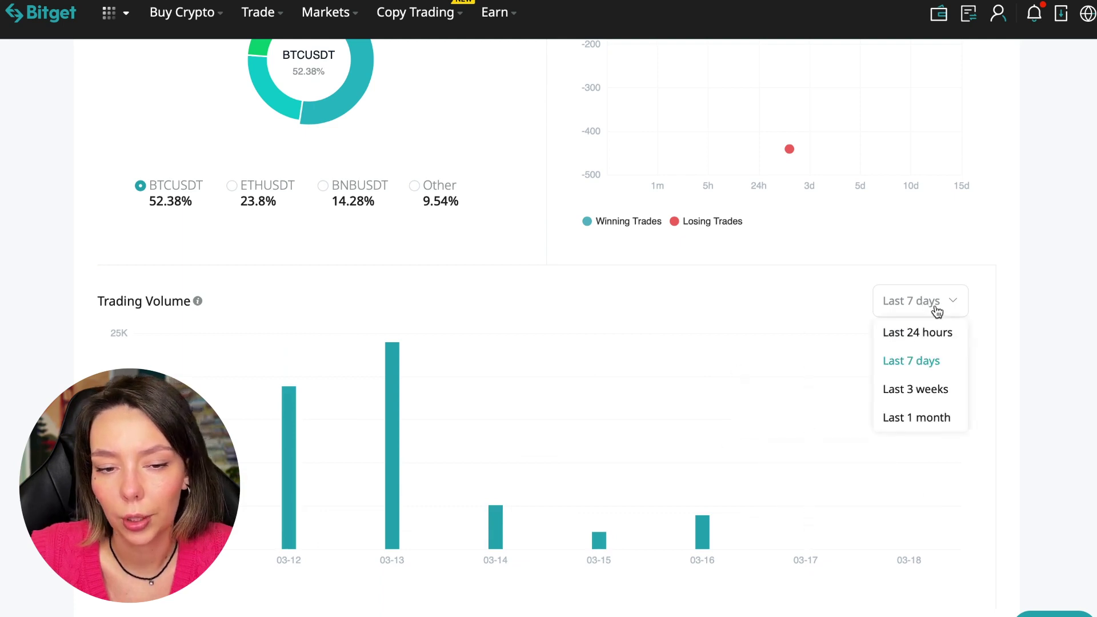
pyautogui.click(922, 417)
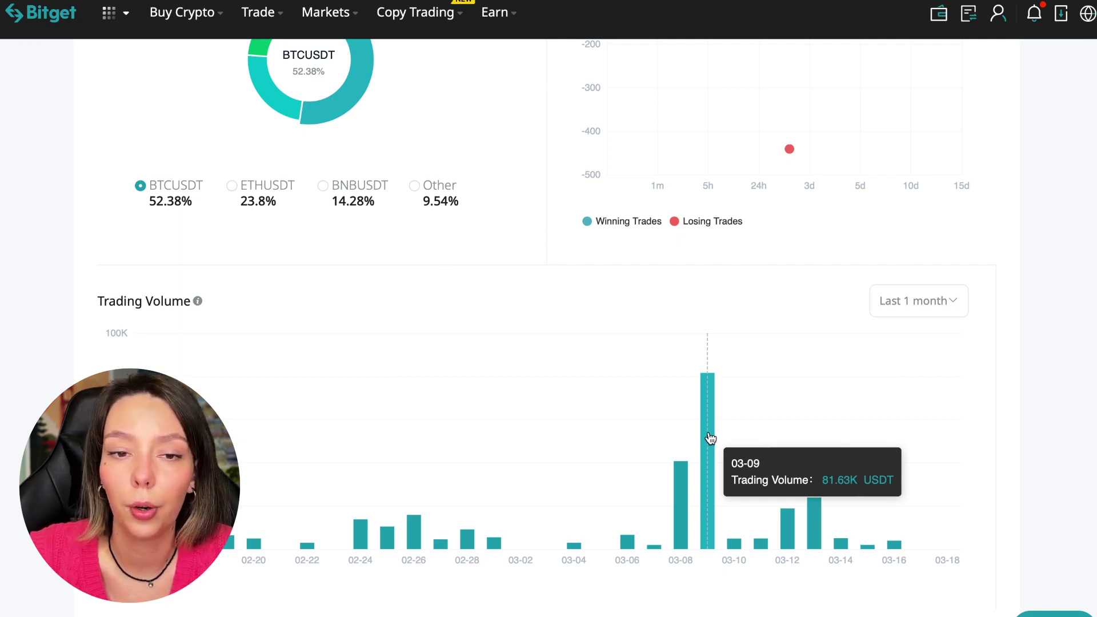
pyautogui.scroll(-2, 1033, 353)
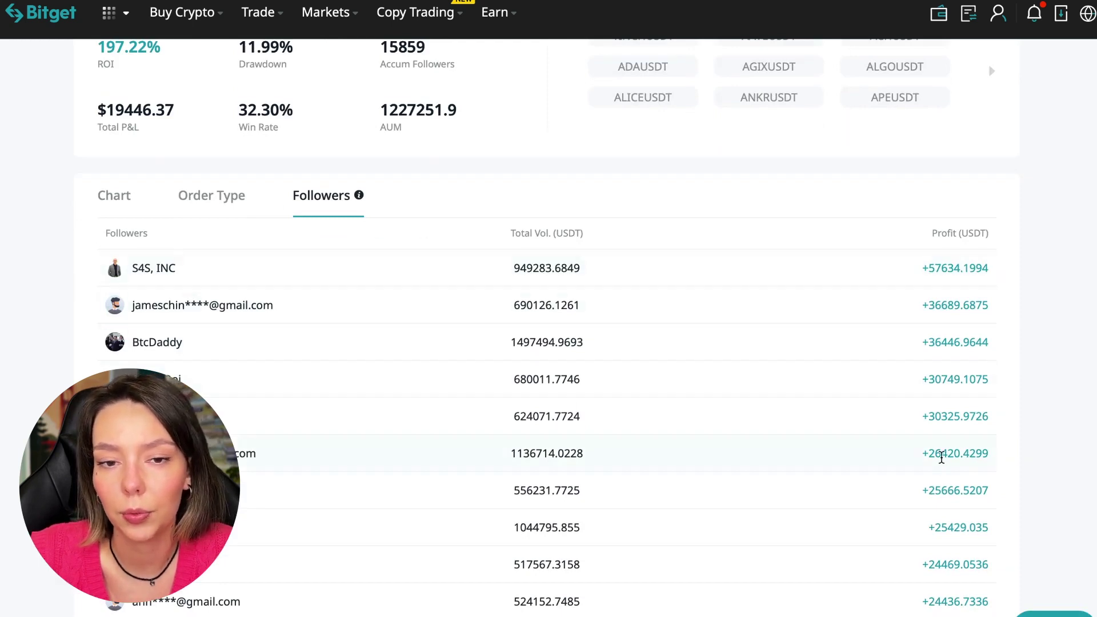
# Review VuDucThanhLong's followers ranking, highlighting the top follower's 57,634 USDT profit and the last follower's profit
pyautogui.moveTo(940, 268); pyautogui.dragTo(935, 268)
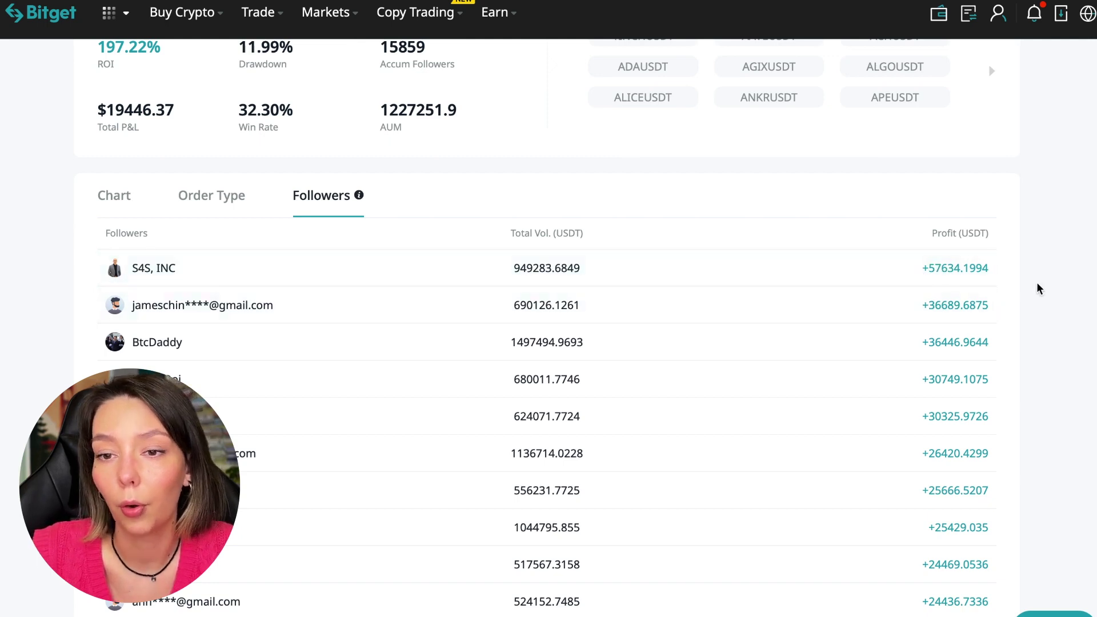
pyautogui.moveTo(928, 268); pyautogui.dragTo(950, 272)
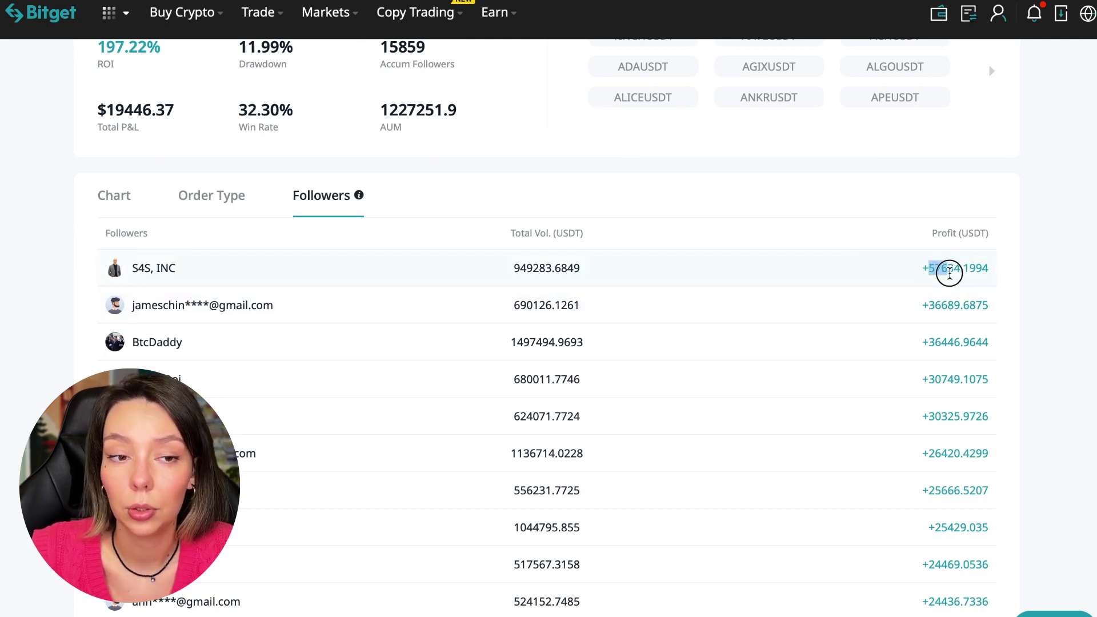
pyautogui.click(951, 273)
pyautogui.moveTo(358, 195)
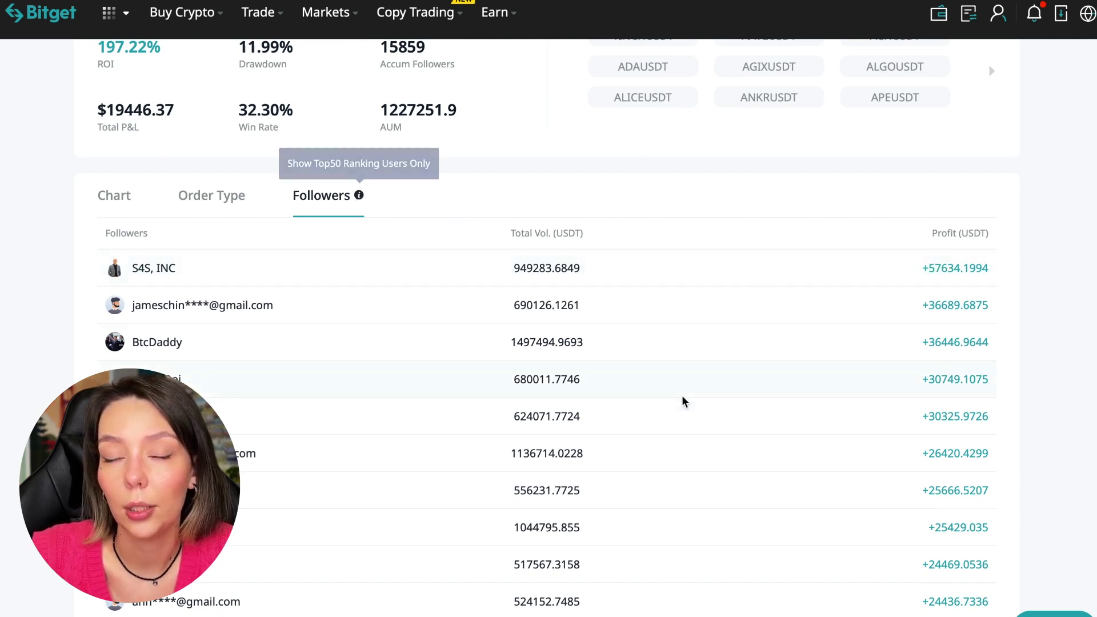
pyautogui.scroll(-2, 682, 396)
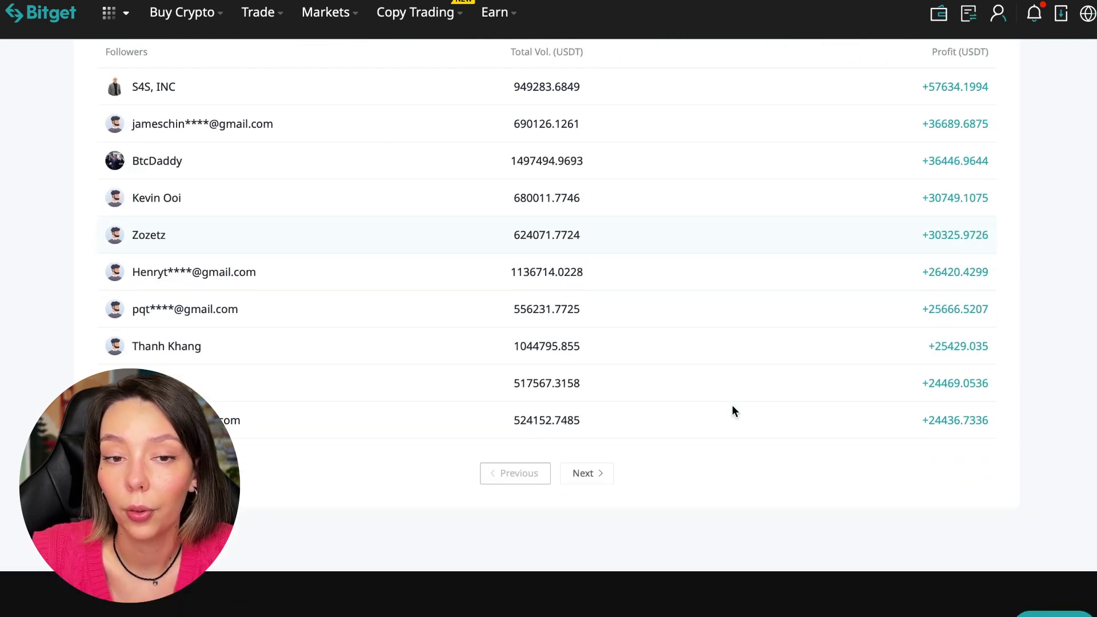
pyautogui.doubleClick(940, 422)
pyautogui.click(1037, 408)
pyautogui.scroll(3, 751, 192)
pyautogui.scroll(1, 751, 192)
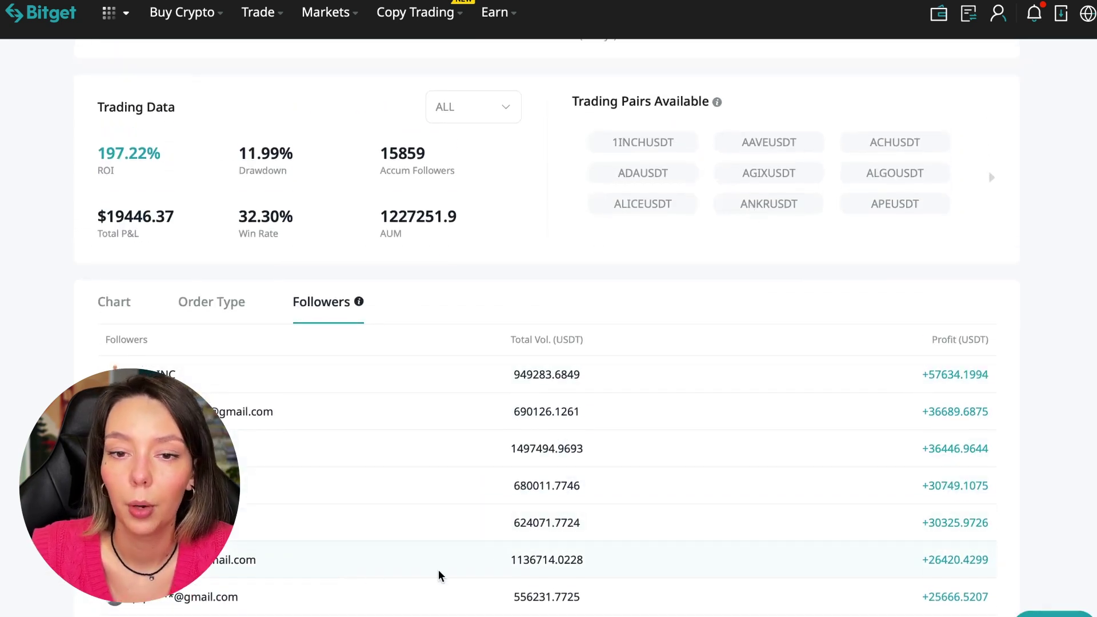
# Open the order history, page forward twice, and highlight the oldest order's +95.49% return
pyautogui.click(211, 302)
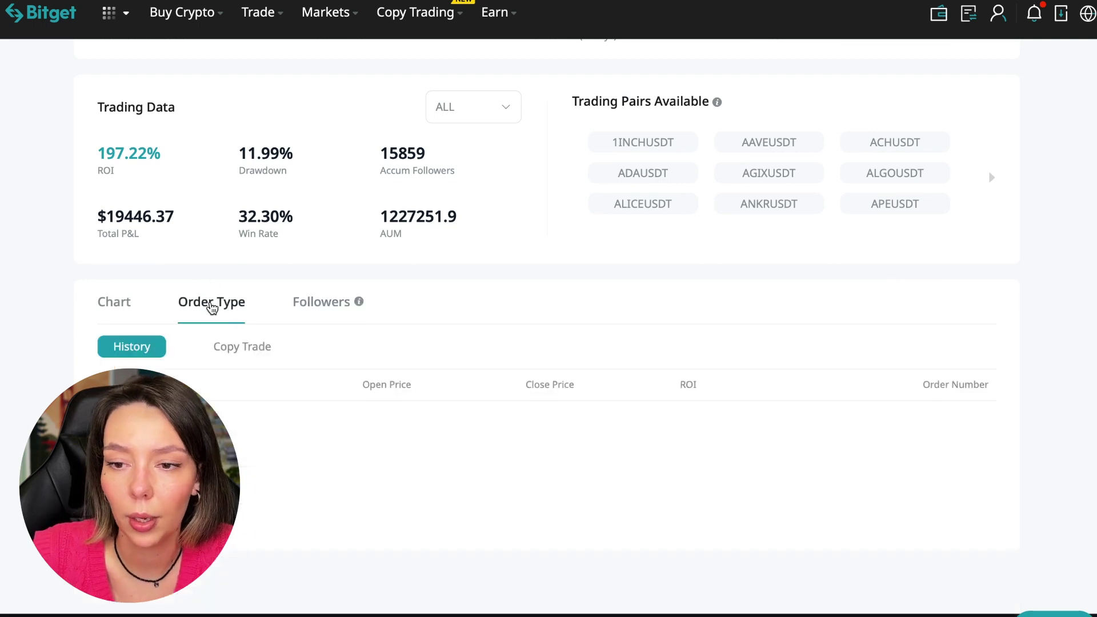
pyautogui.scroll(-2, 506, 403)
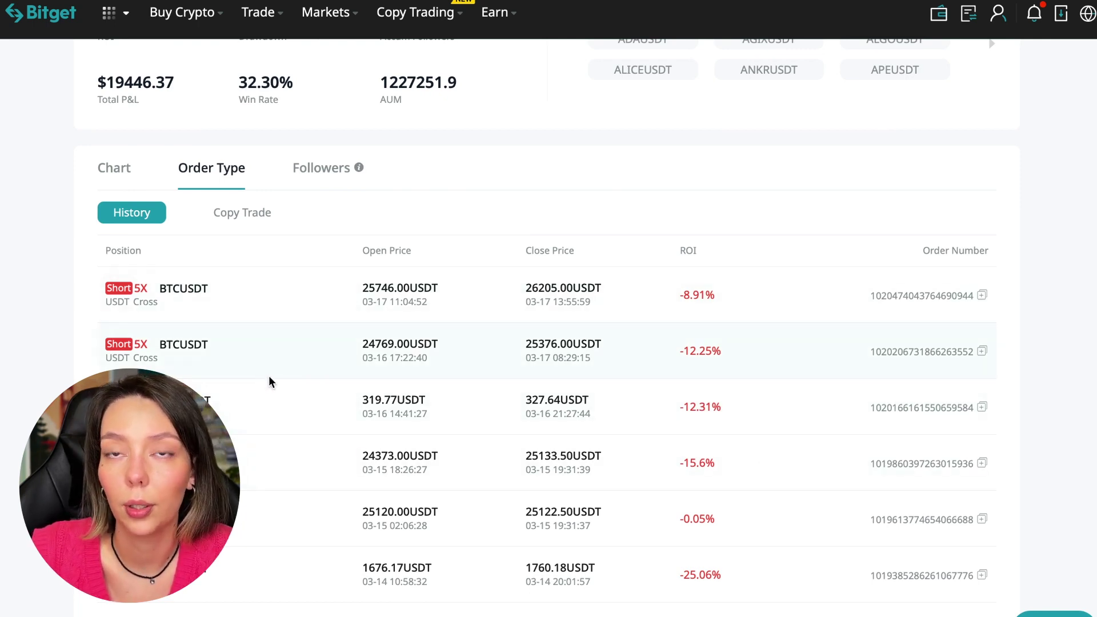
pyautogui.scroll(-5, 297, 391)
pyautogui.scroll(-5, 299, 397)
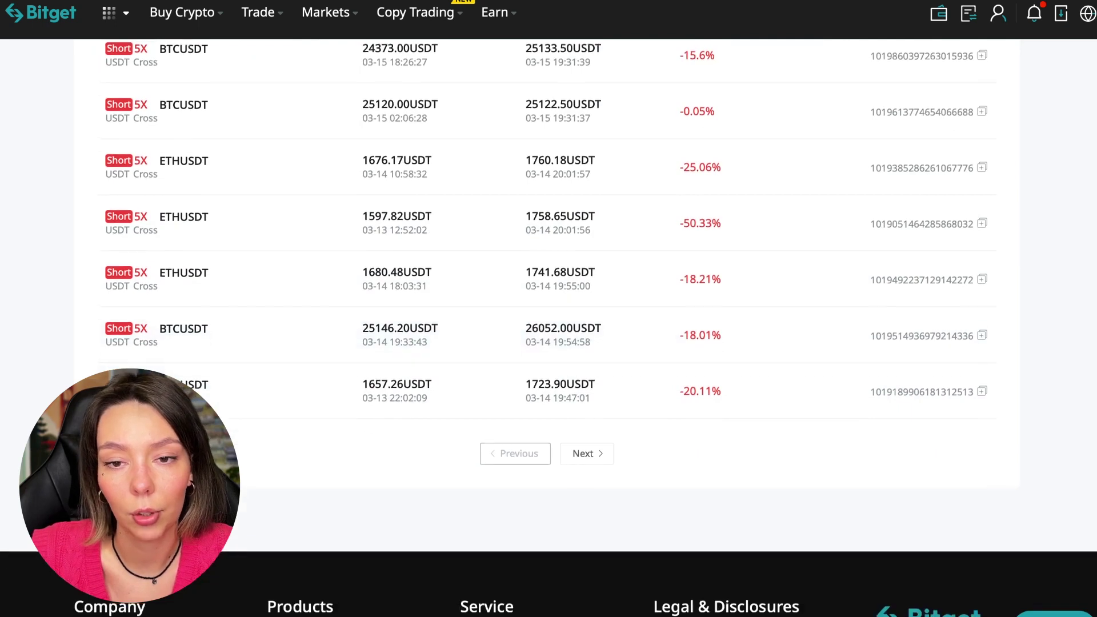
pyautogui.click(587, 454)
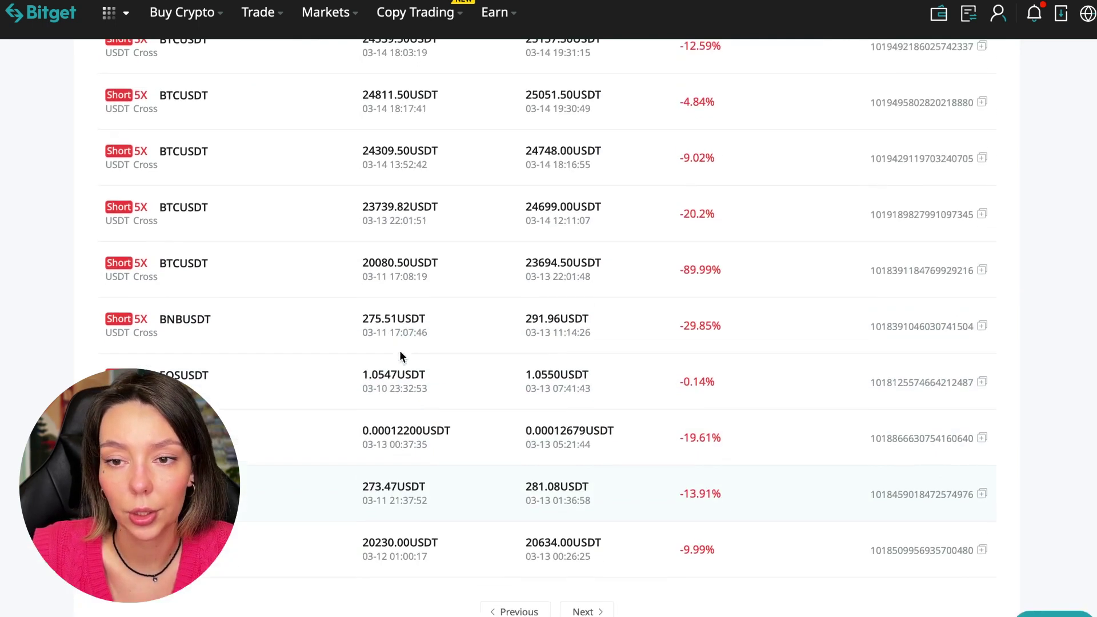
pyautogui.scroll(5, 400, 351)
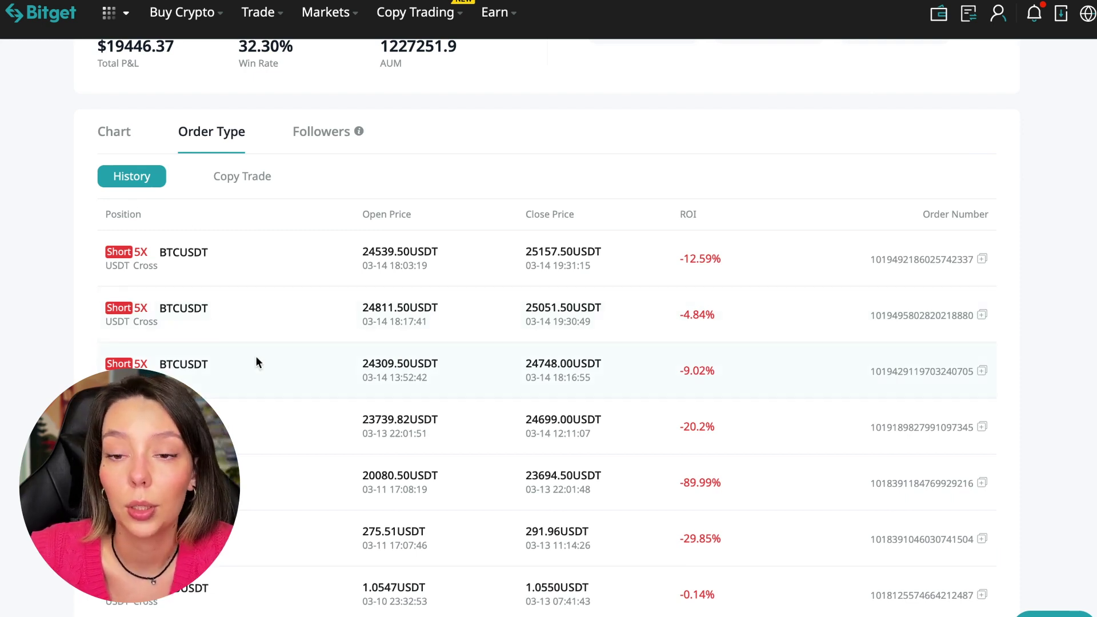
pyautogui.scroll(-5, 256, 361)
pyautogui.scroll(-1, 256, 362)
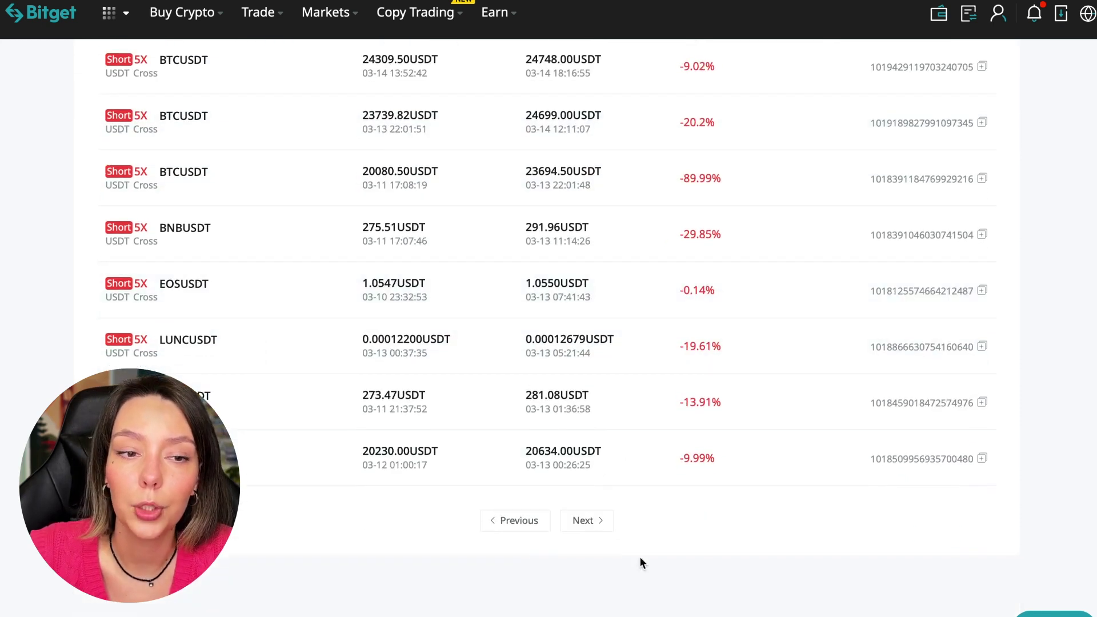
pyautogui.click(593, 523)
pyautogui.scroll(3, 347, 322)
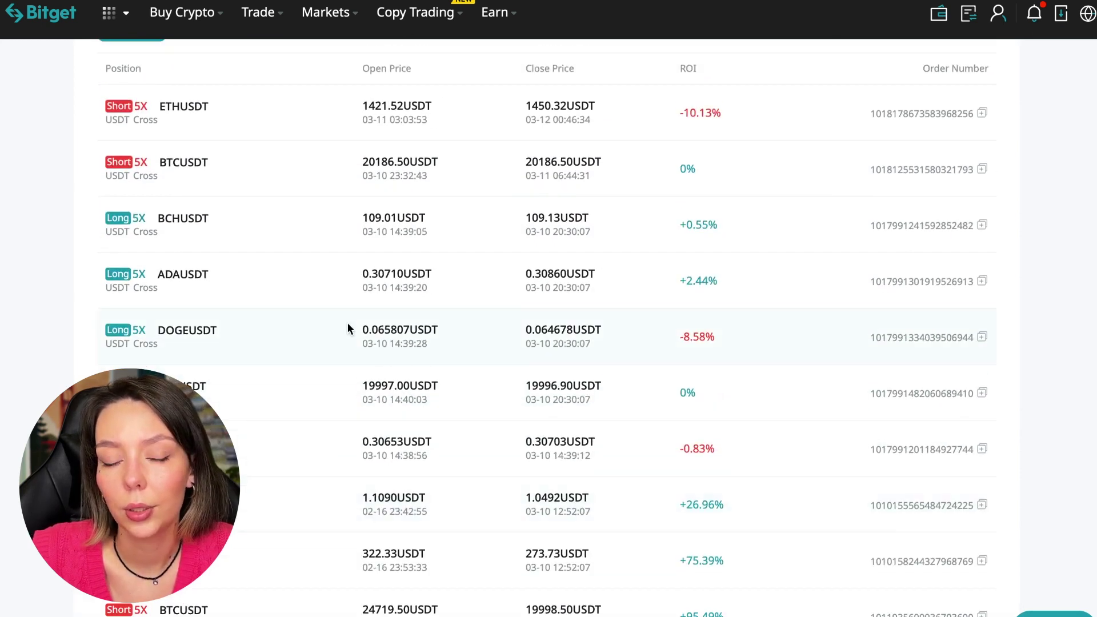
pyautogui.scroll(2, 347, 323)
pyautogui.scroll(-3, 348, 323)
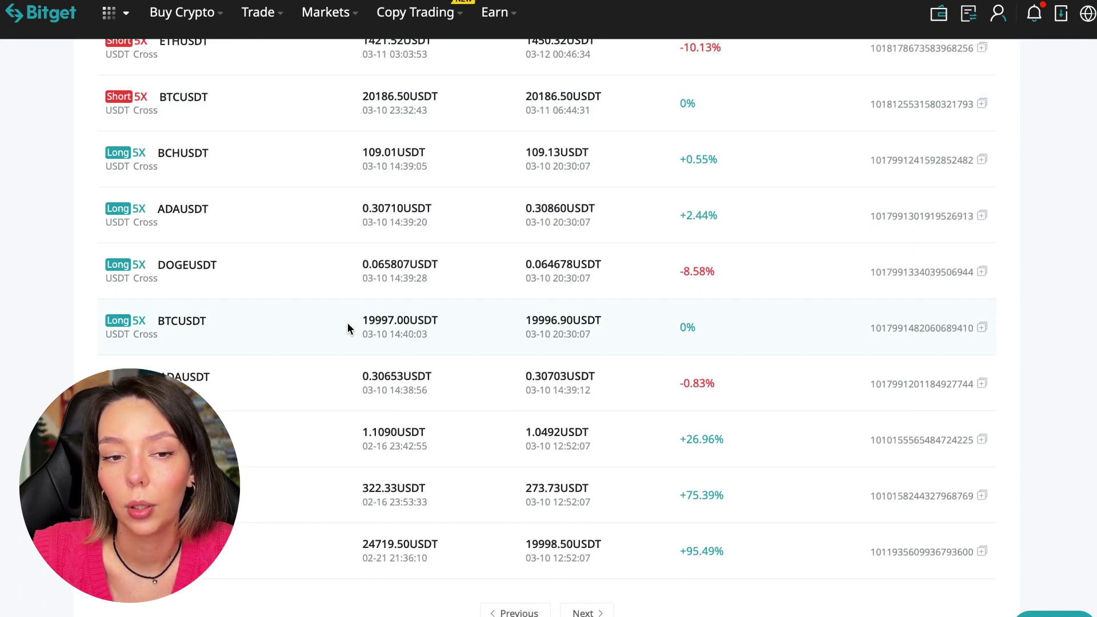
pyautogui.scroll(-2, 347, 324)
pyautogui.moveTo(728, 420); pyautogui.dragTo(667, 413)
pyautogui.click(743, 425)
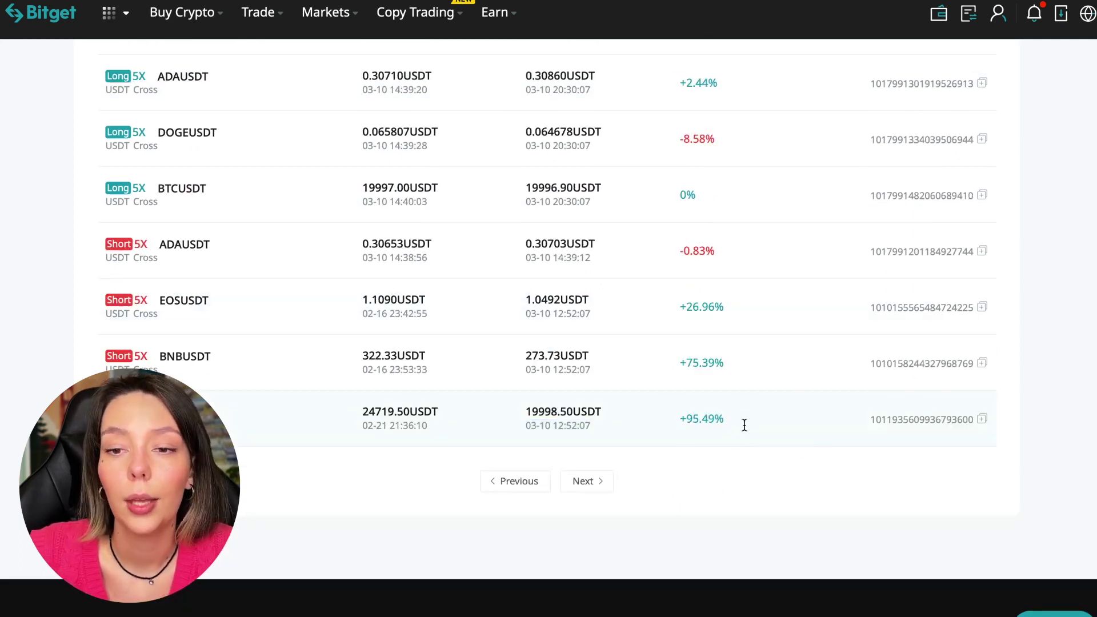
pyautogui.scroll(5, 760, 371)
pyautogui.scroll(2, 445, 463)
pyautogui.scroll(-1, 305, 318)
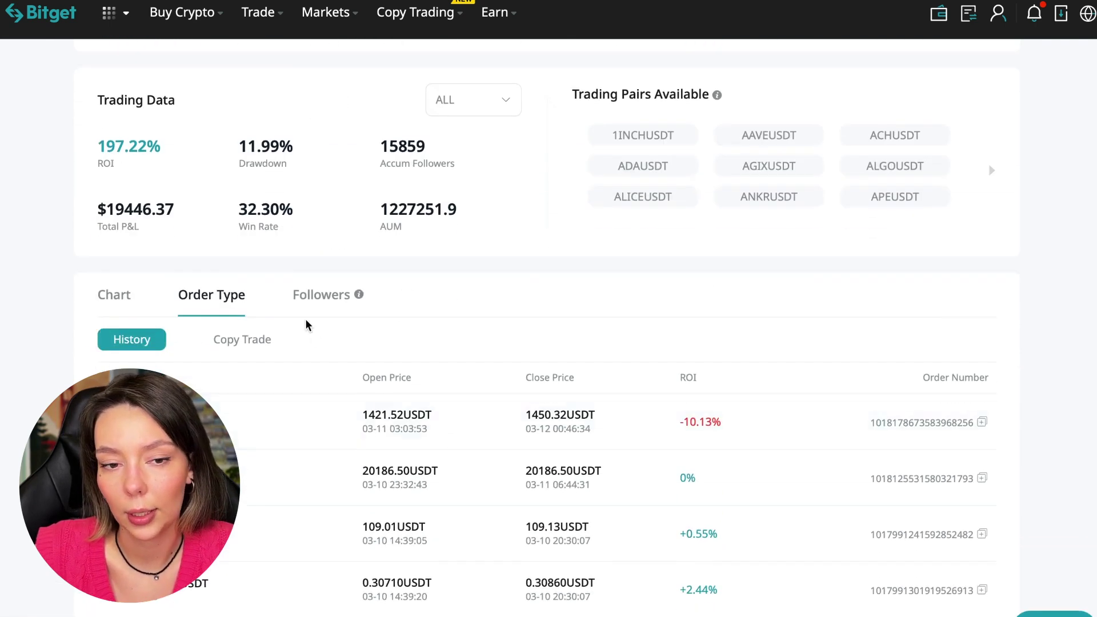
pyautogui.click(242, 339)
pyautogui.scroll(-2, 499, 375)
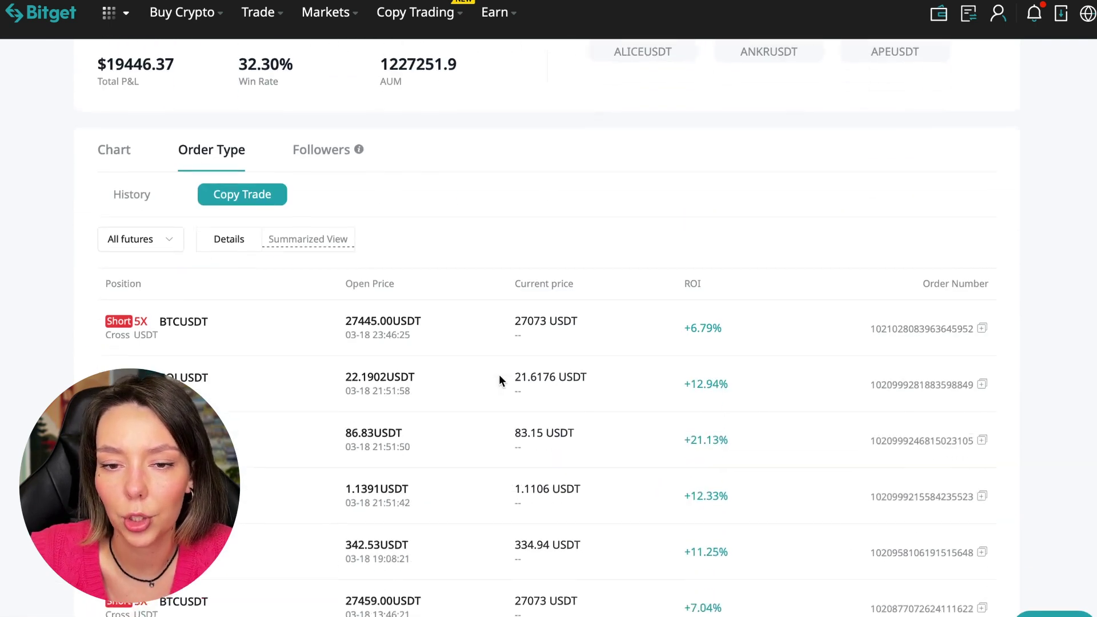
pyautogui.scroll(-1, 553, 462)
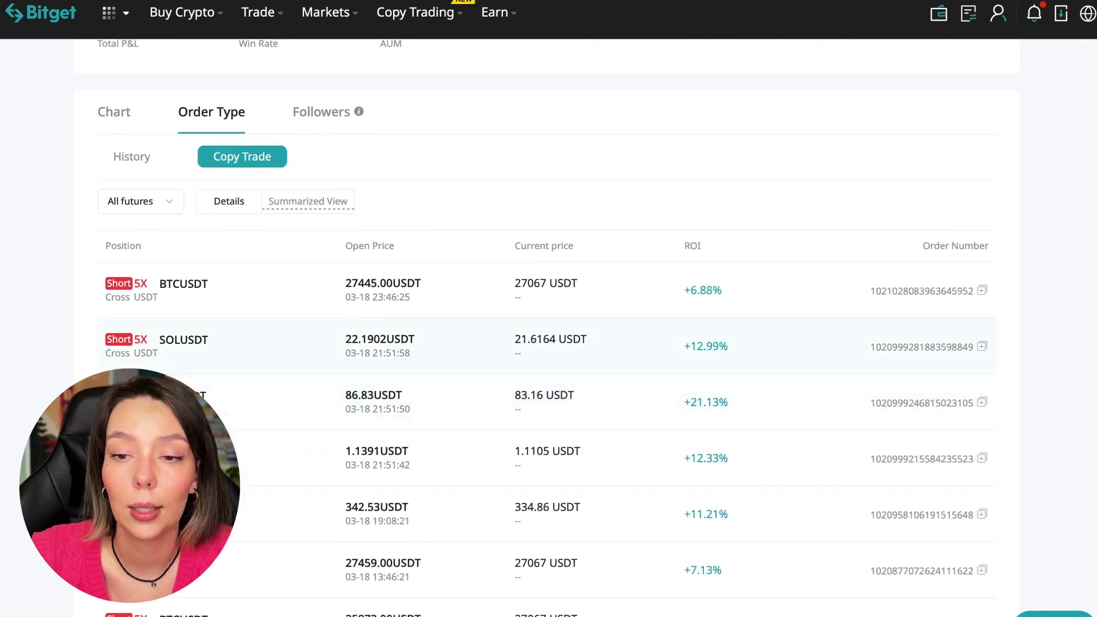
pyautogui.scroll(-5, 298, 466)
pyautogui.scroll(-3, 298, 465)
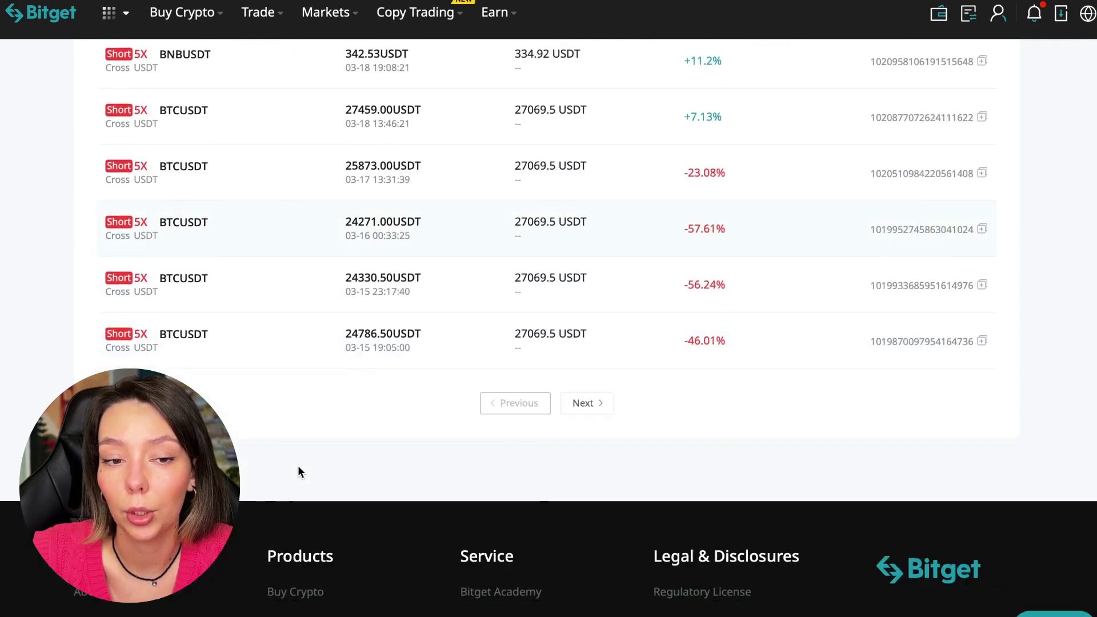
pyautogui.scroll(5, 297, 465)
pyautogui.scroll(2, 298, 465)
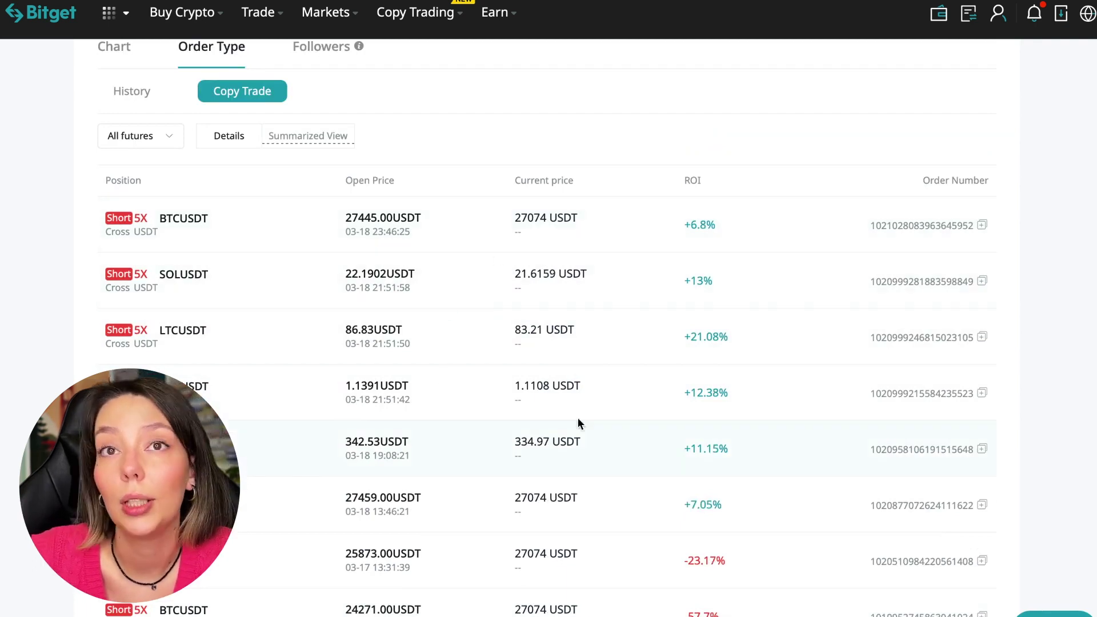
pyautogui.scroll(4, 598, 404)
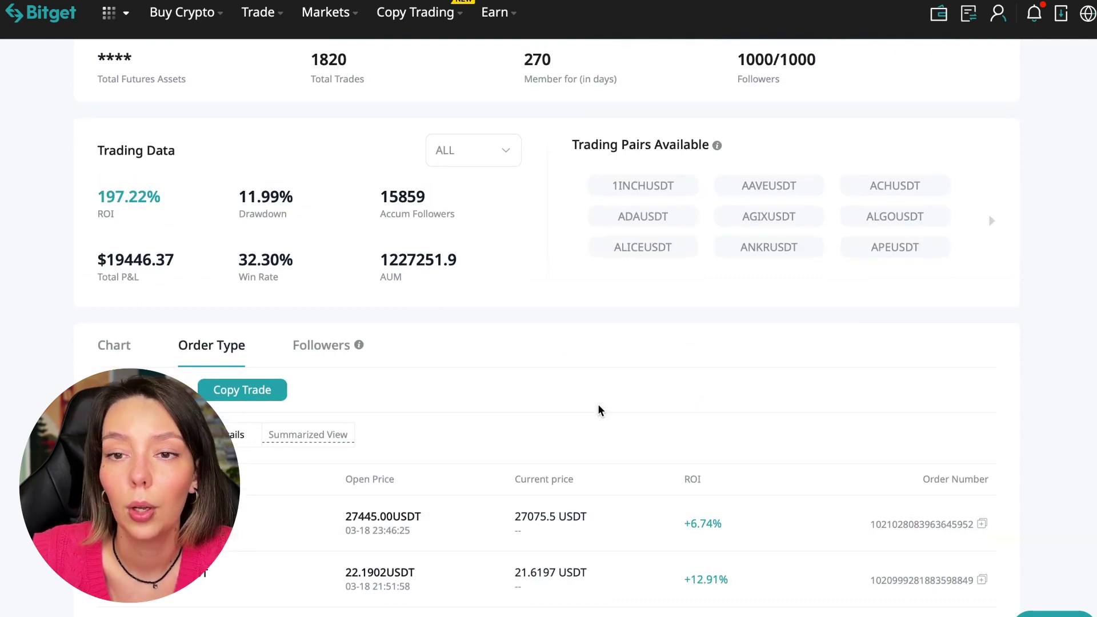
pyautogui.scroll(4, 597, 404)
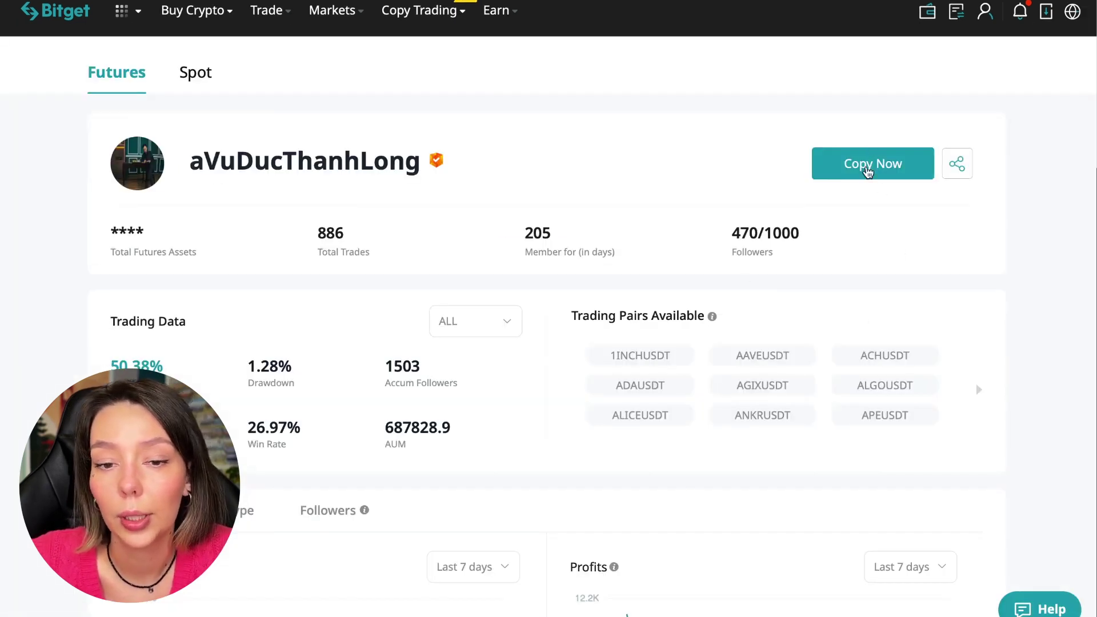
pyautogui.click(870, 167)
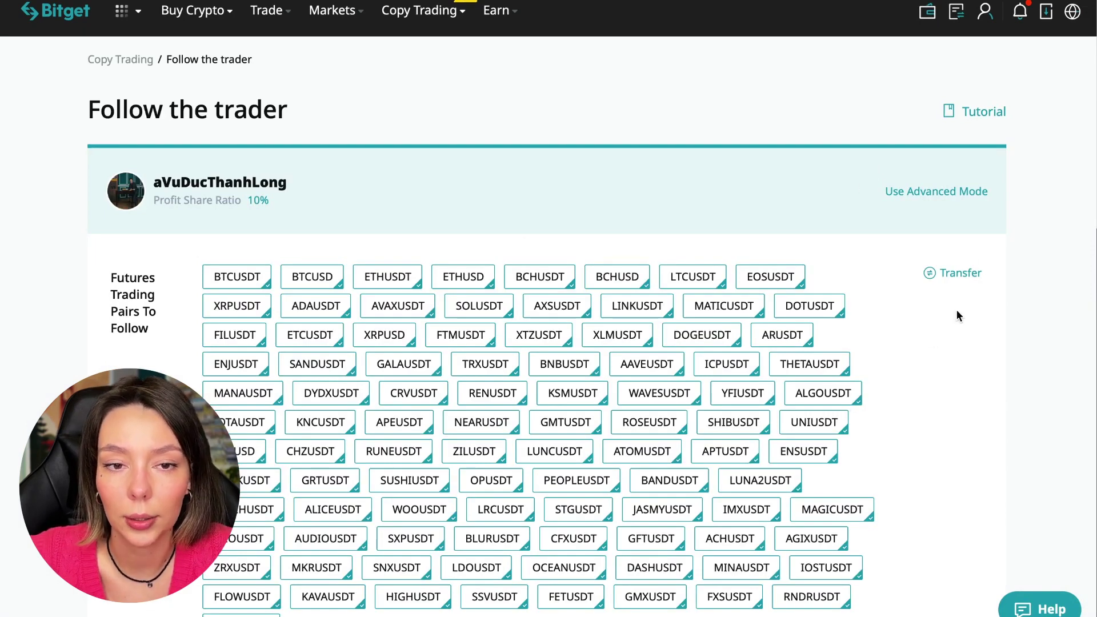
pyautogui.click(938, 200)
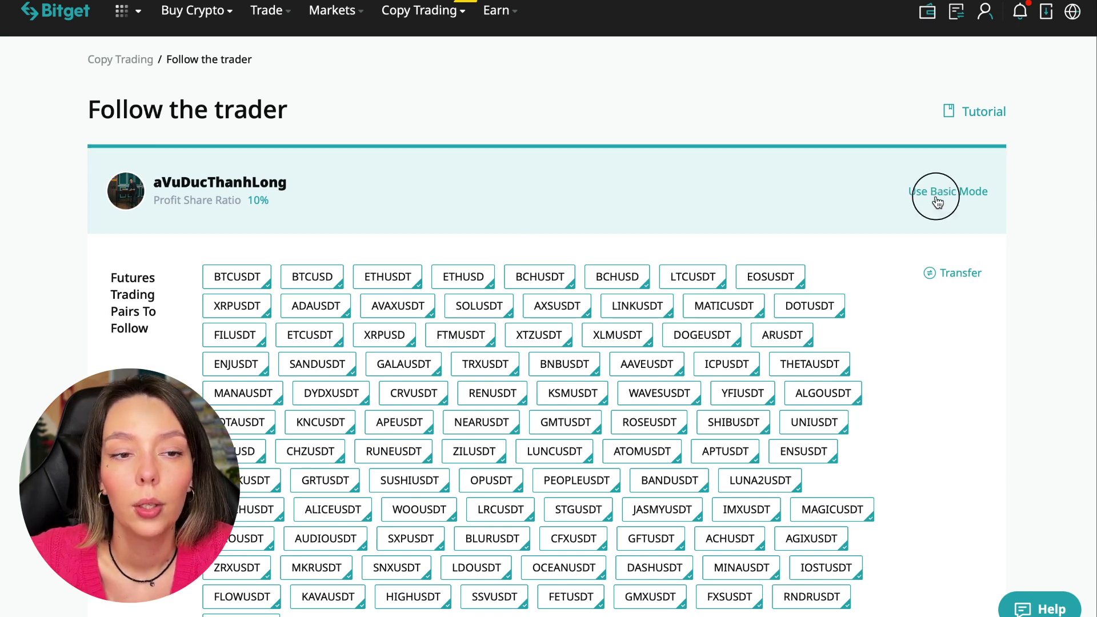
pyautogui.scroll(-5, 872, 283)
pyautogui.scroll(2, 872, 282)
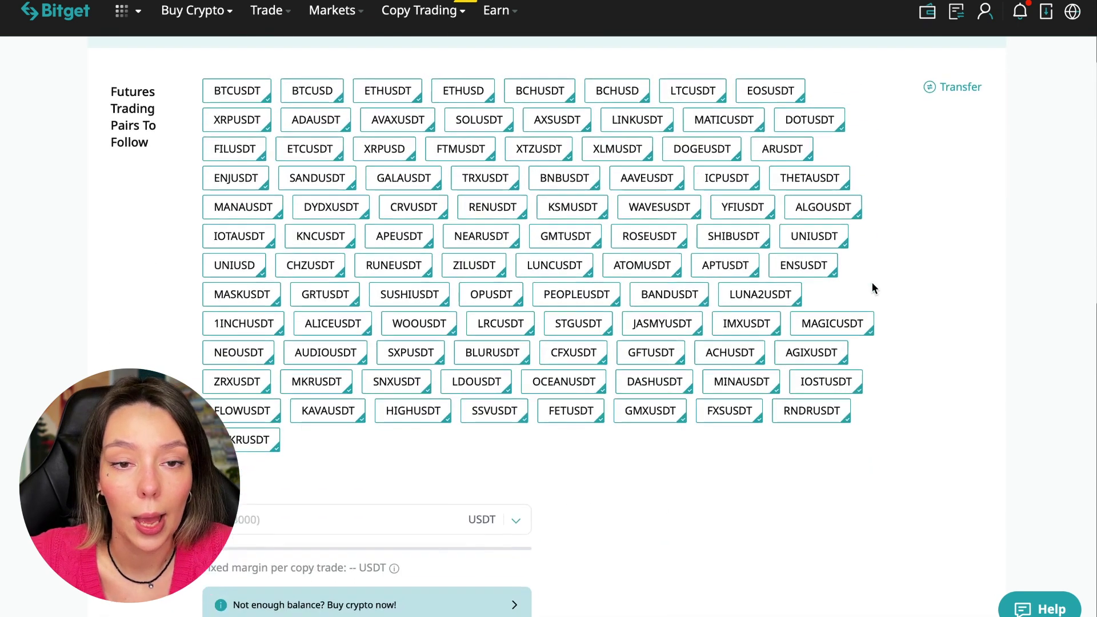
pyautogui.scroll(3, 873, 282)
pyautogui.click(941, 138)
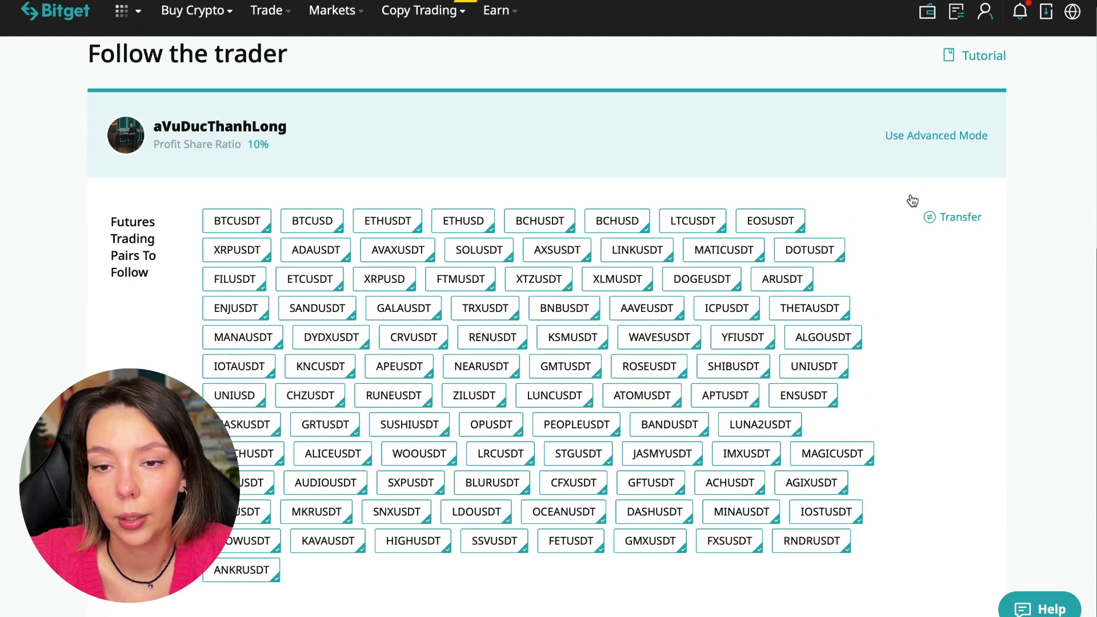
pyautogui.scroll(-5, 909, 309)
pyautogui.scroll(5, 909, 309)
pyautogui.scroll(-10, 542, 374)
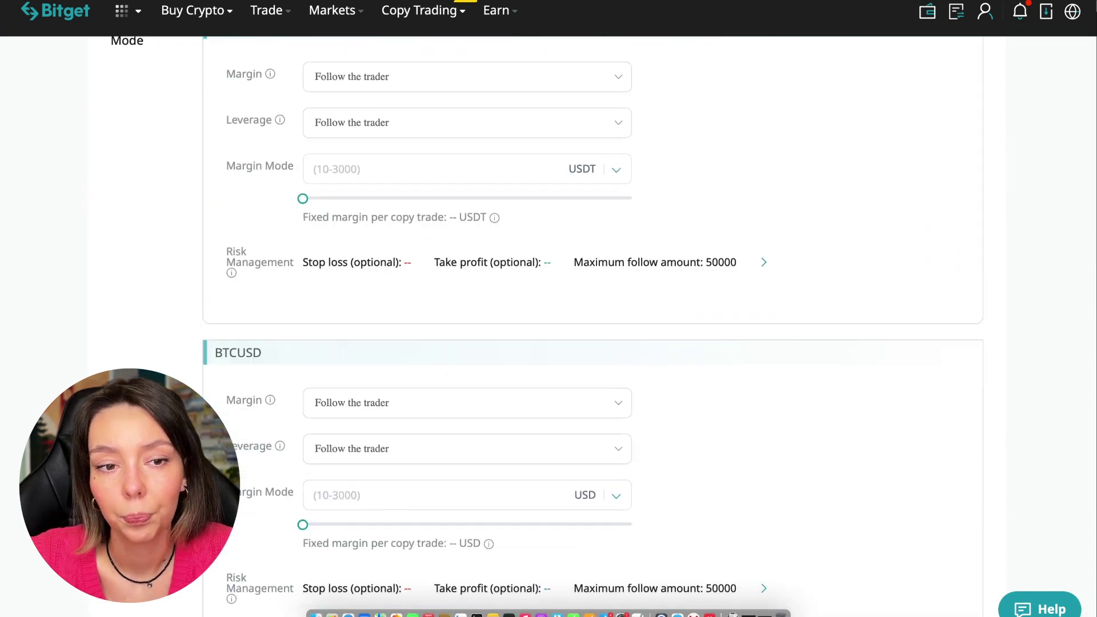
pyautogui.scroll(-3, 542, 373)
pyautogui.scroll(-3, 542, 374)
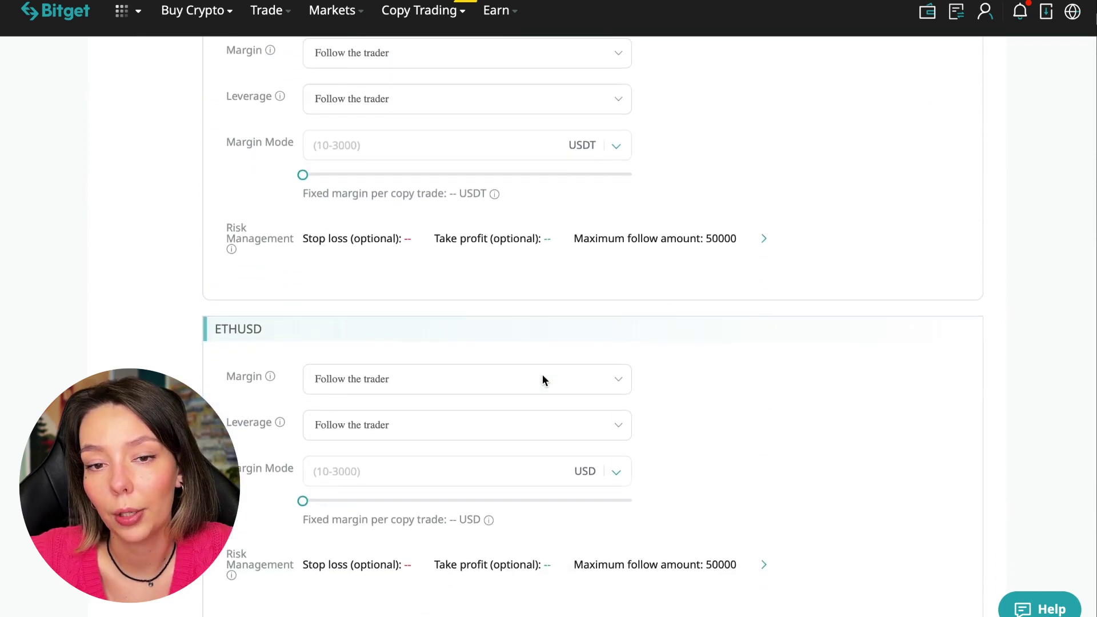
pyautogui.scroll(2, 713, 402)
pyautogui.scroll(15, 713, 401)
pyautogui.scroll(-1, 712, 401)
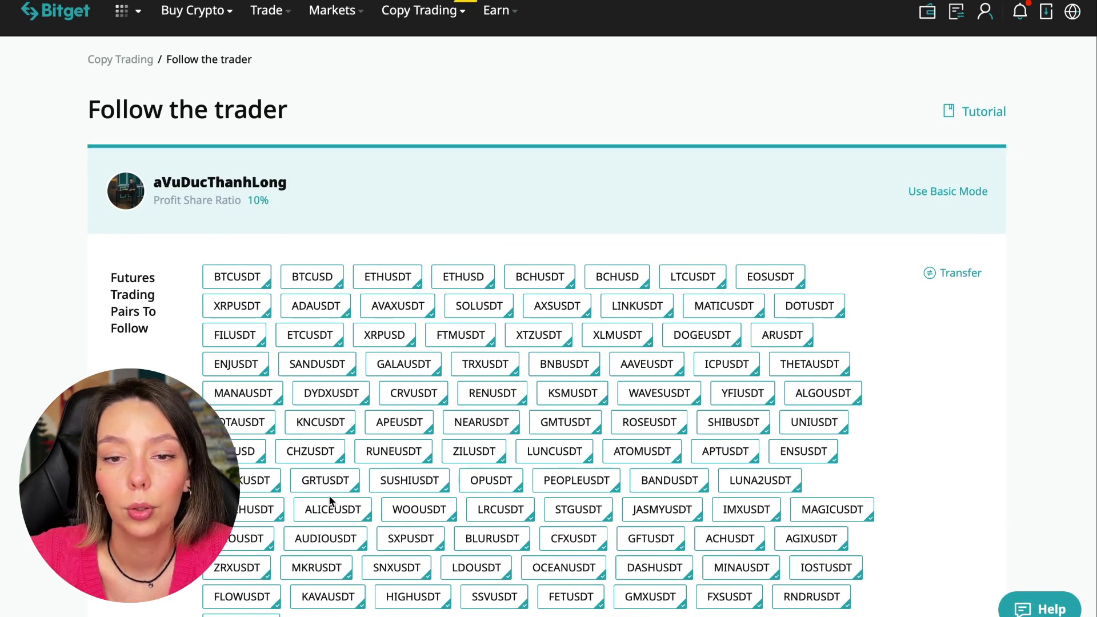
pyautogui.scroll(-3, 926, 480)
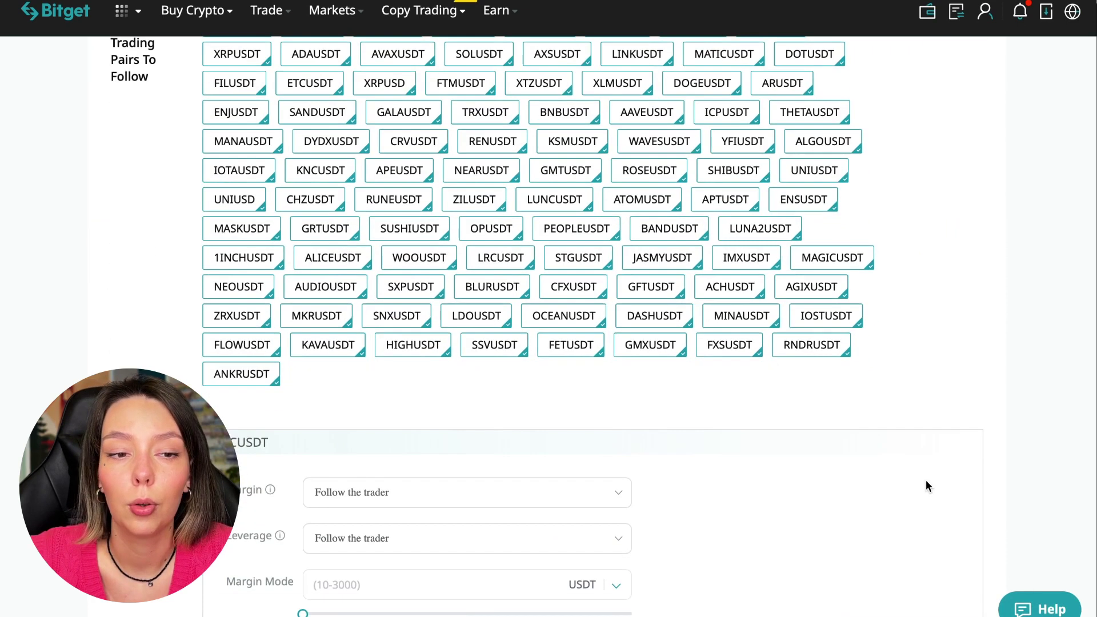
pyautogui.scroll(3, 926, 480)
pyautogui.scroll(3, 926, 480)
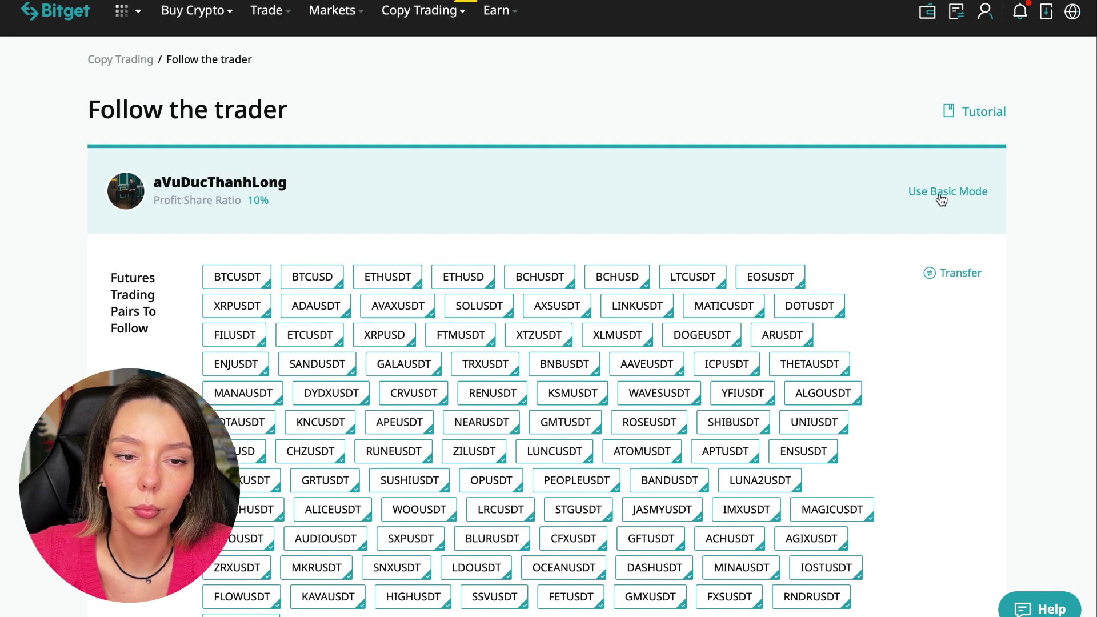
# Return to basic mode and enter 10 USDT as the fixed margin per trade
pyautogui.click(942, 196)
pyautogui.scroll(-4, 911, 362)
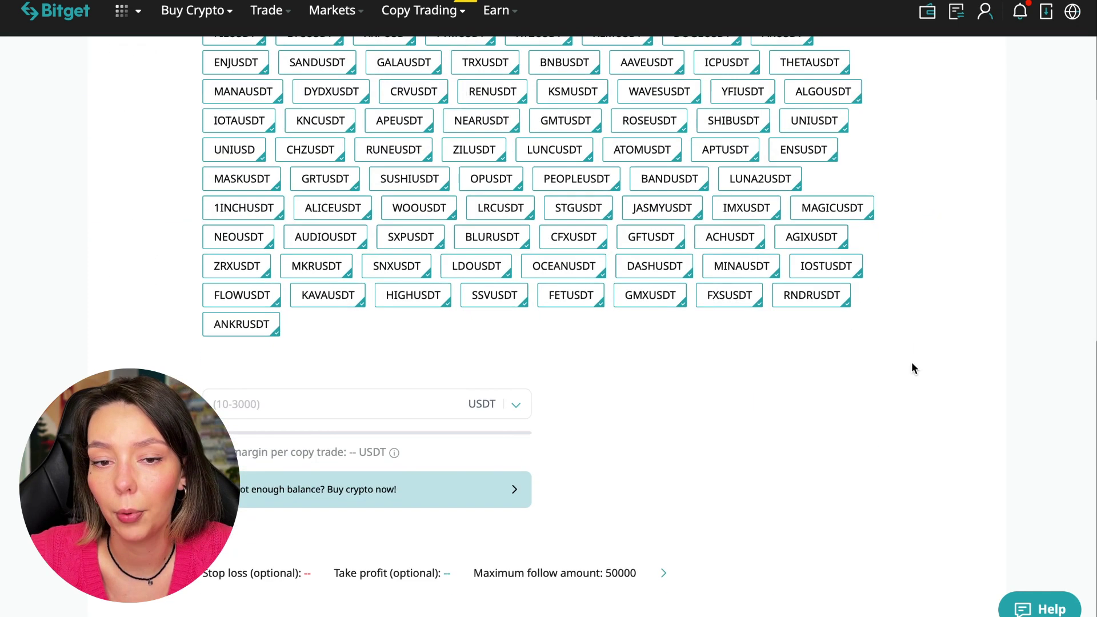
pyautogui.scroll(4, 912, 362)
pyautogui.scroll(-5, 911, 362)
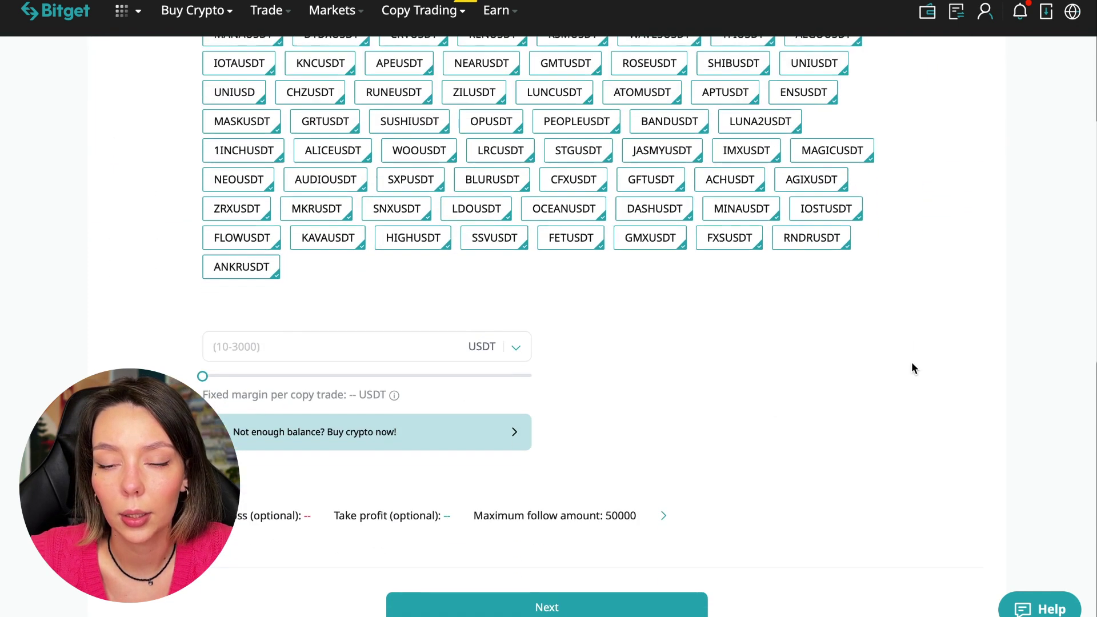
pyautogui.scroll(-1, 912, 362)
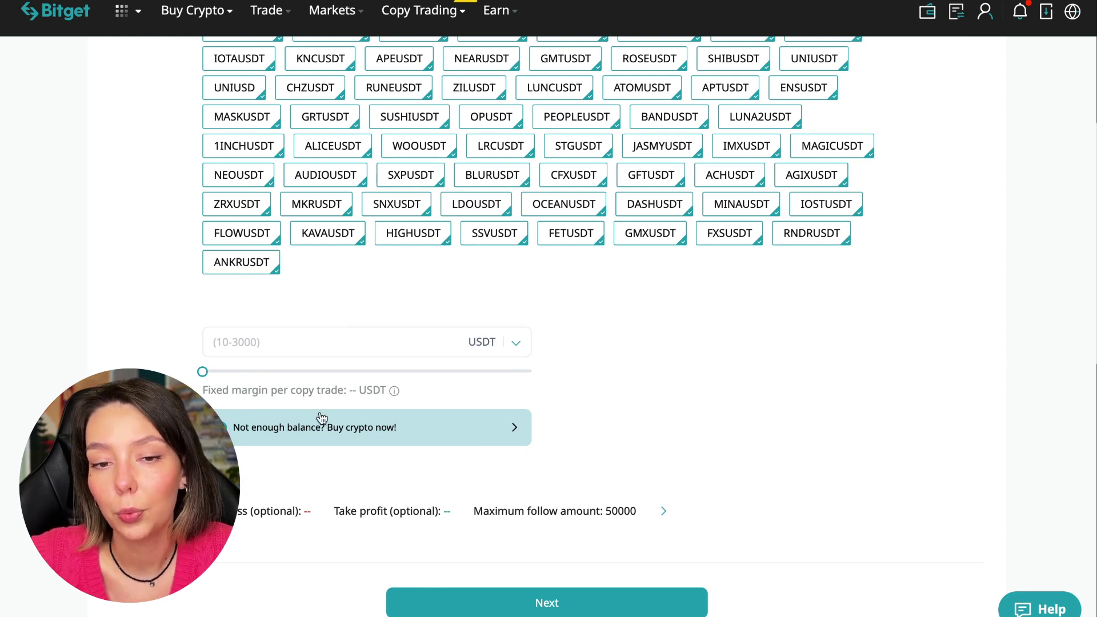
pyautogui.click(310, 347)
pyautogui.write('10')
pyautogui.click(663, 395)
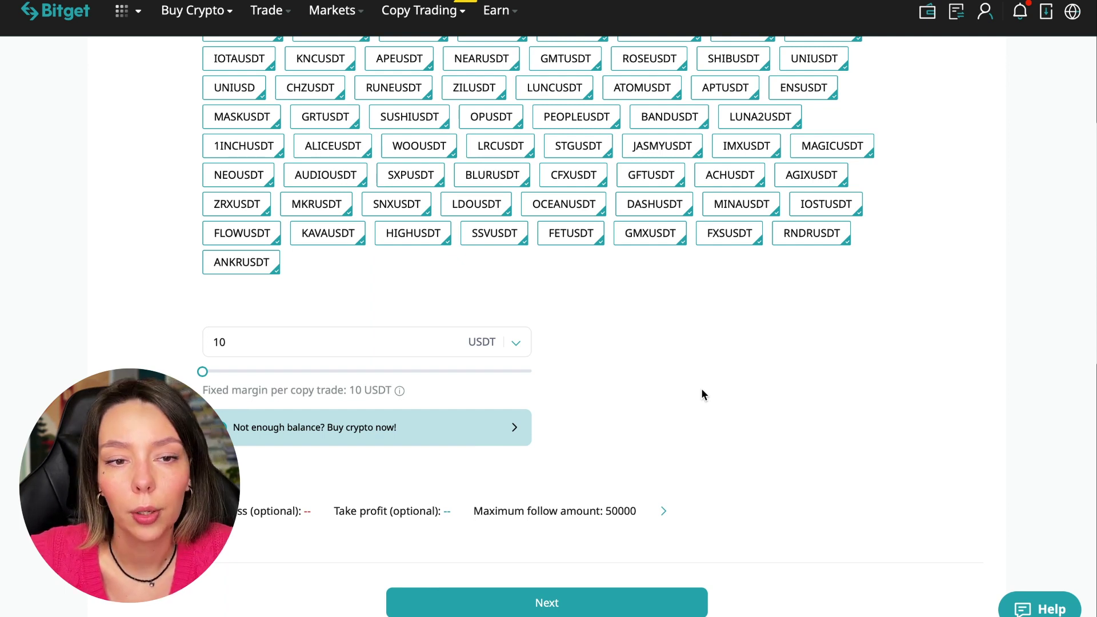
# Expand Risk Management and start lowering the maximum follow amount from 50000
pyautogui.click(664, 511)
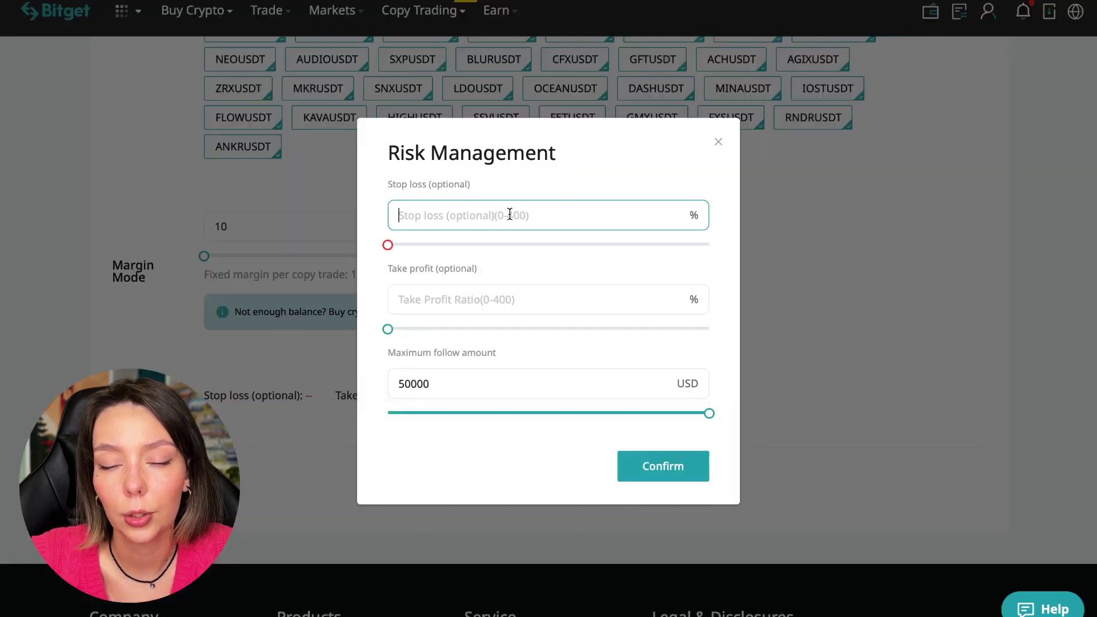
pyautogui.click(520, 300)
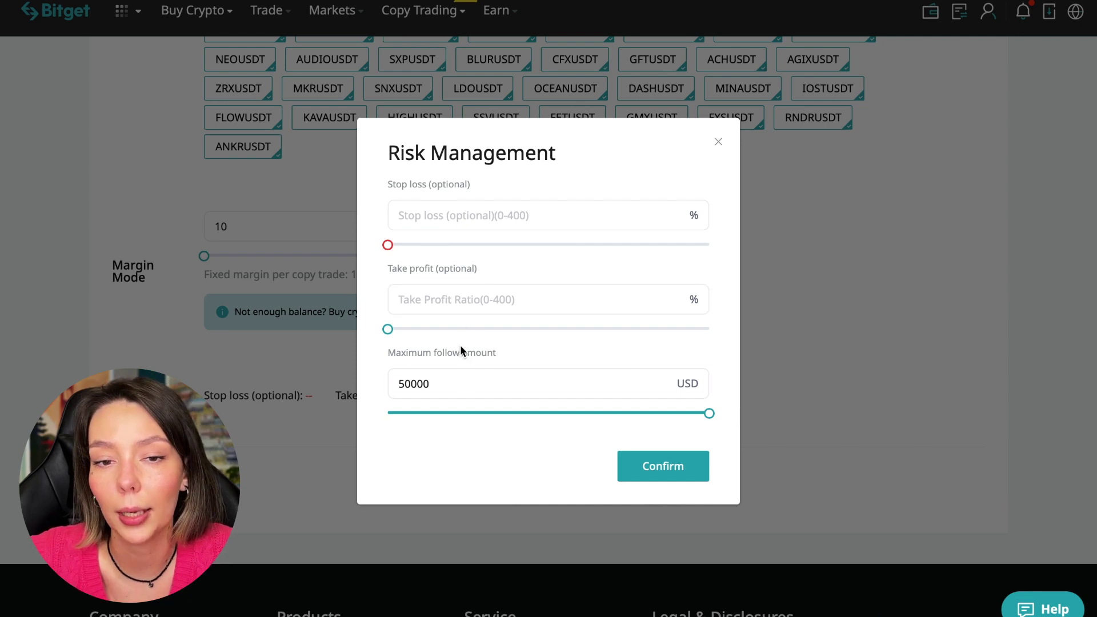
pyautogui.click(467, 384)
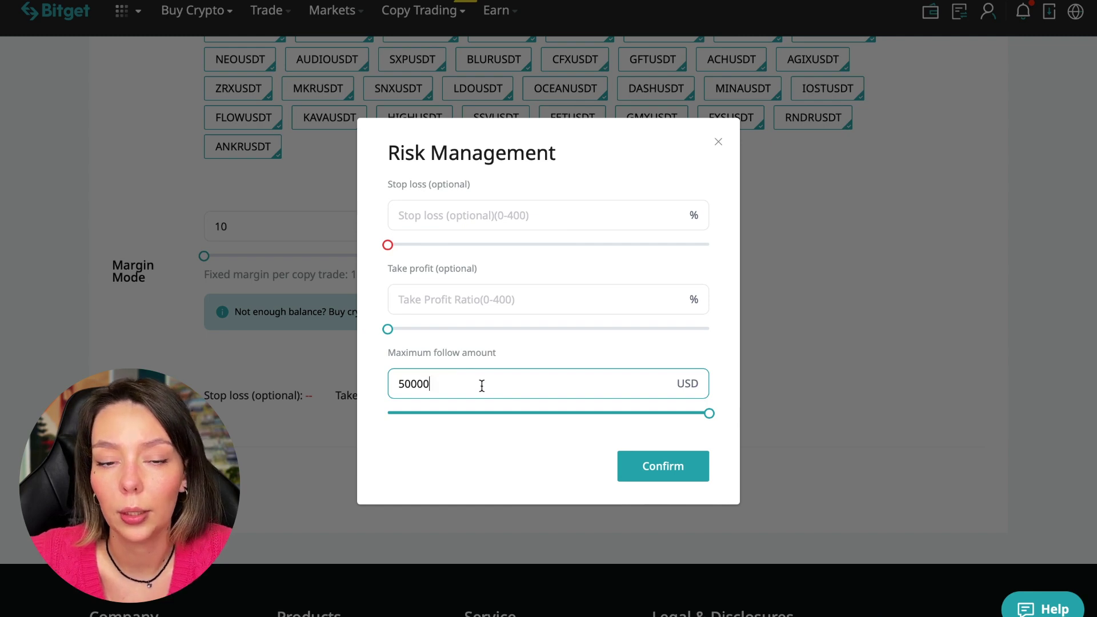
pyautogui.moveTo(710, 413); pyautogui.dragTo(363, 427)
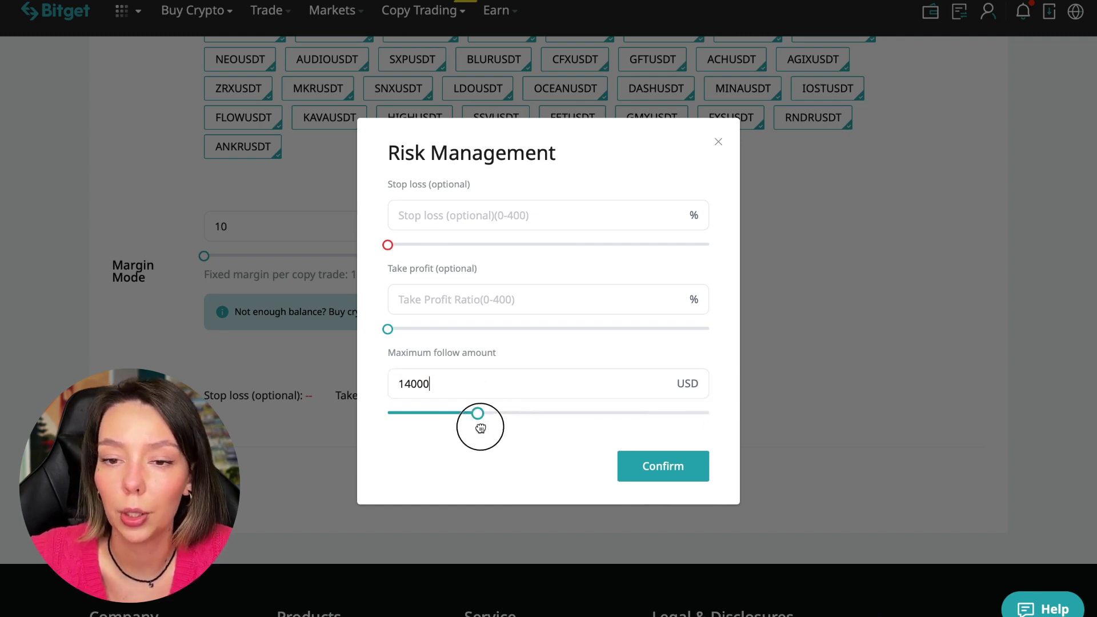
# Enter 30 as the maximum follow amount, leave stop loss blank, and save
pyautogui.click(479, 386)
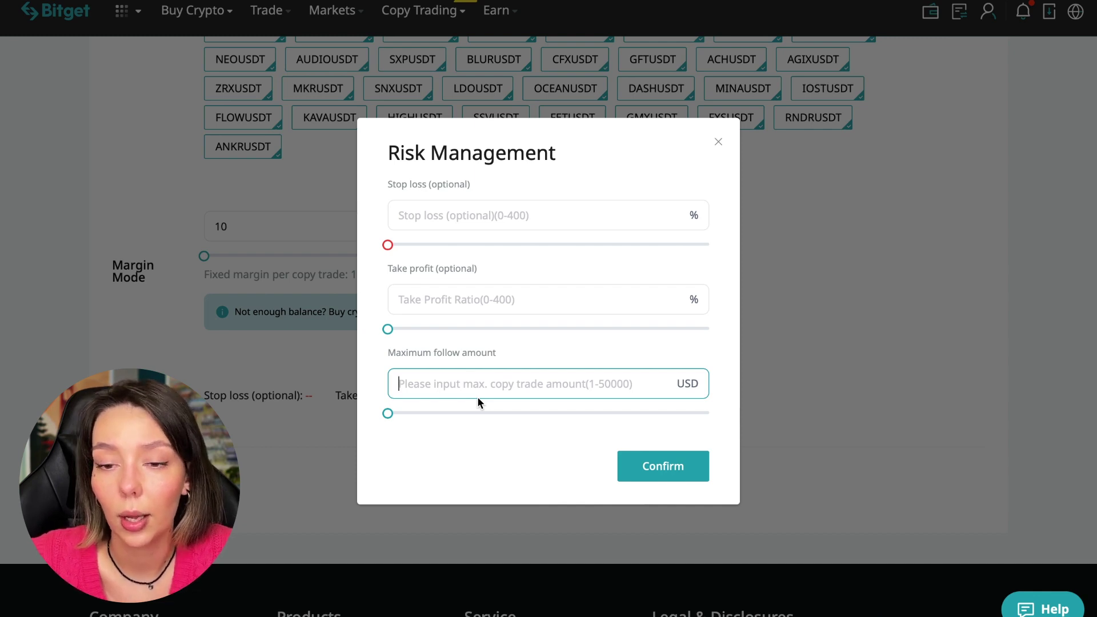
pyautogui.write('30')
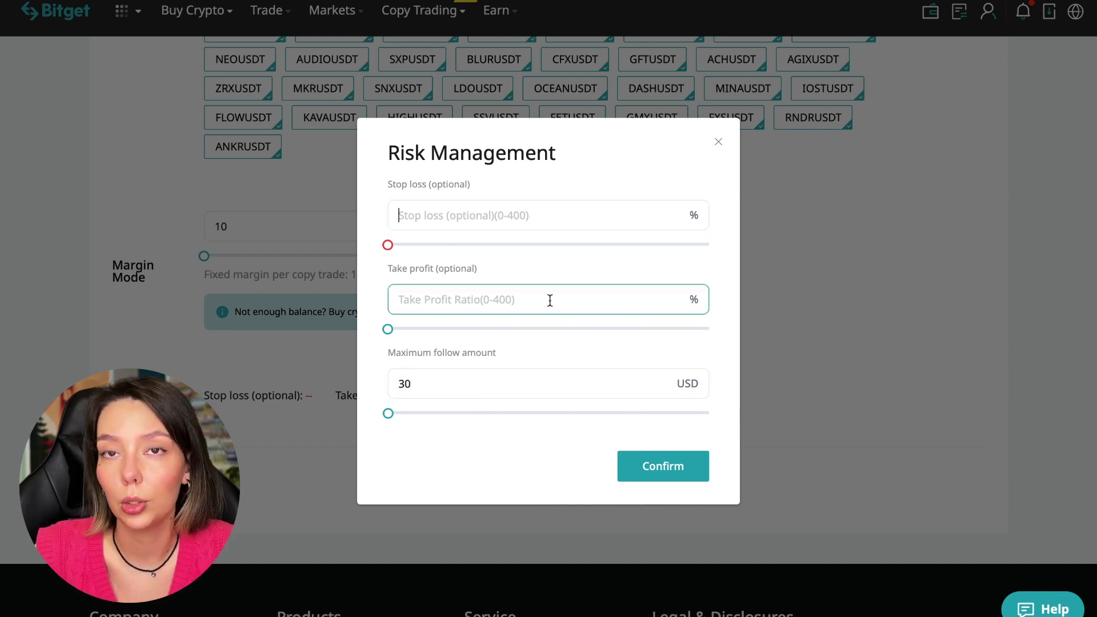
pyautogui.click(602, 217)
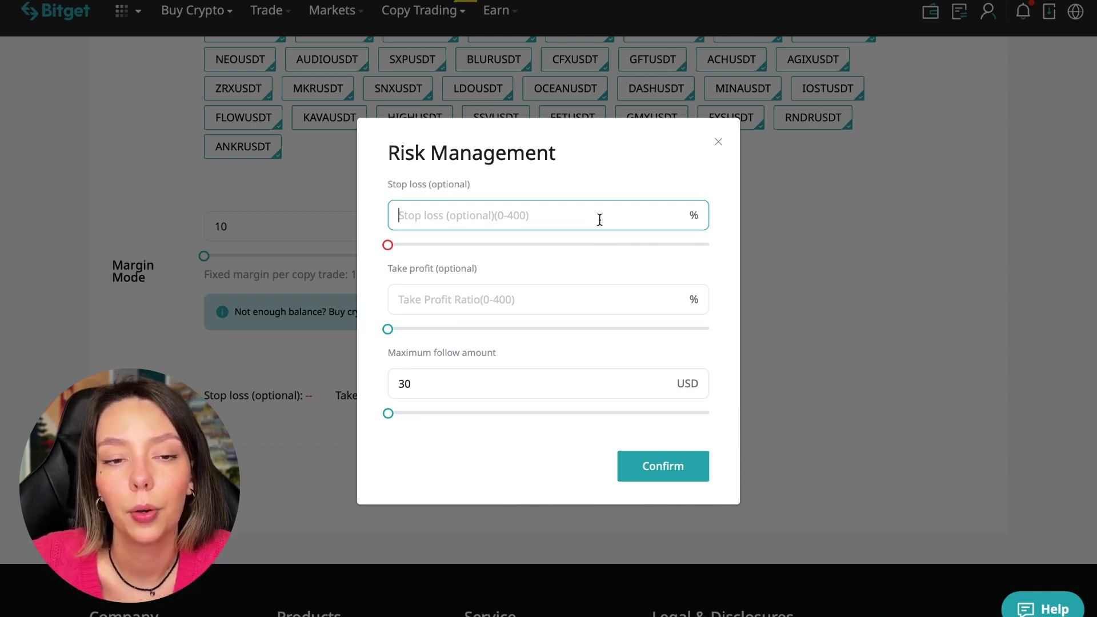
pyautogui.click(688, 481)
pyautogui.click(590, 500)
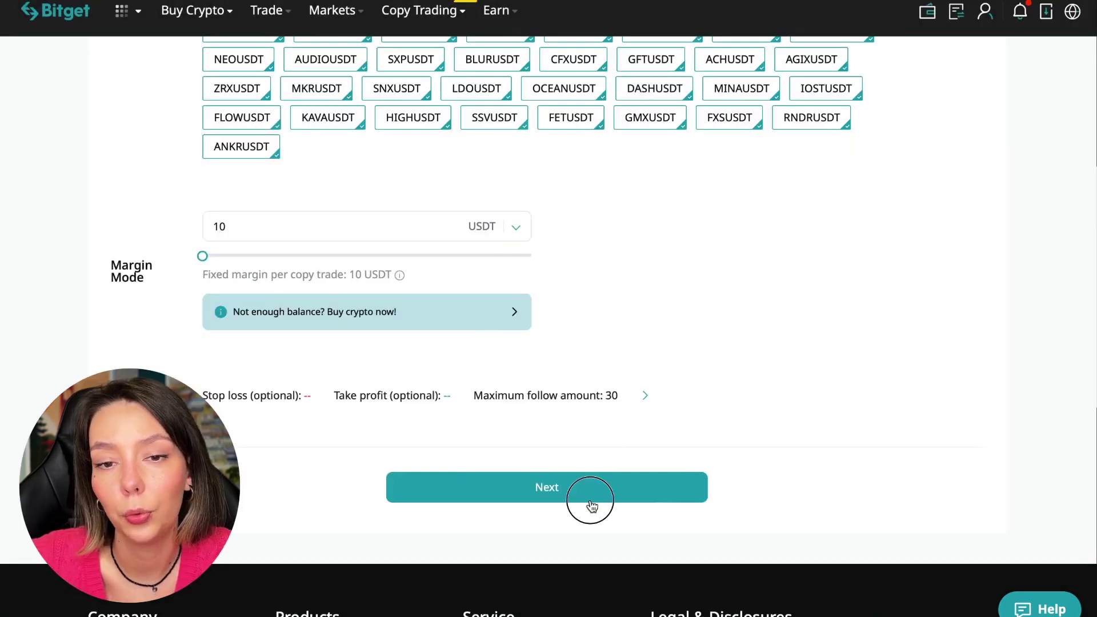
pyautogui.scroll(3, 491, 344)
pyautogui.scroll(2, 490, 344)
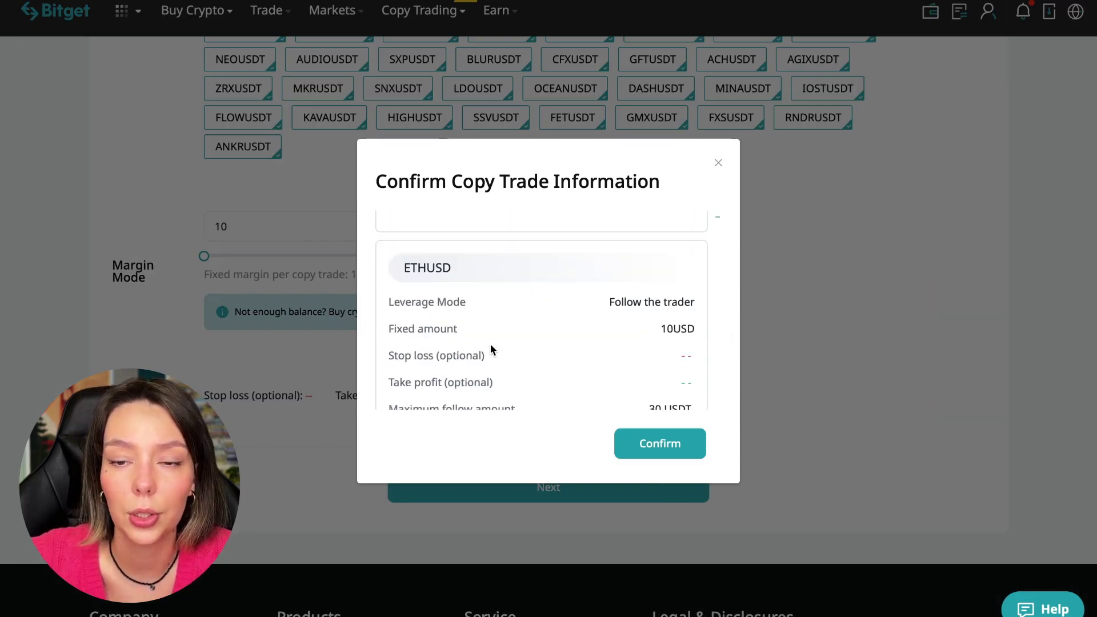
pyautogui.scroll(-3, 491, 344)
pyautogui.scroll(-3, 491, 343)
pyautogui.scroll(-3, 491, 345)
pyautogui.scroll(-2, 491, 343)
pyautogui.click(660, 444)
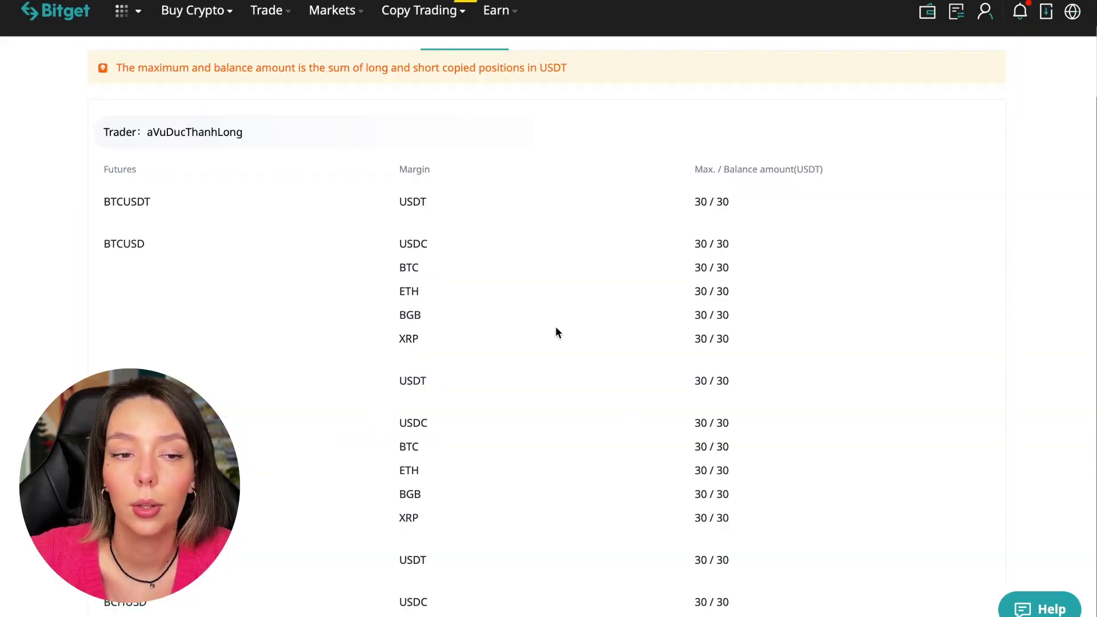
pyautogui.scroll(-5, 556, 326)
pyautogui.scroll(-5, 544, 411)
pyautogui.scroll(5, 545, 411)
pyautogui.scroll(3, 545, 411)
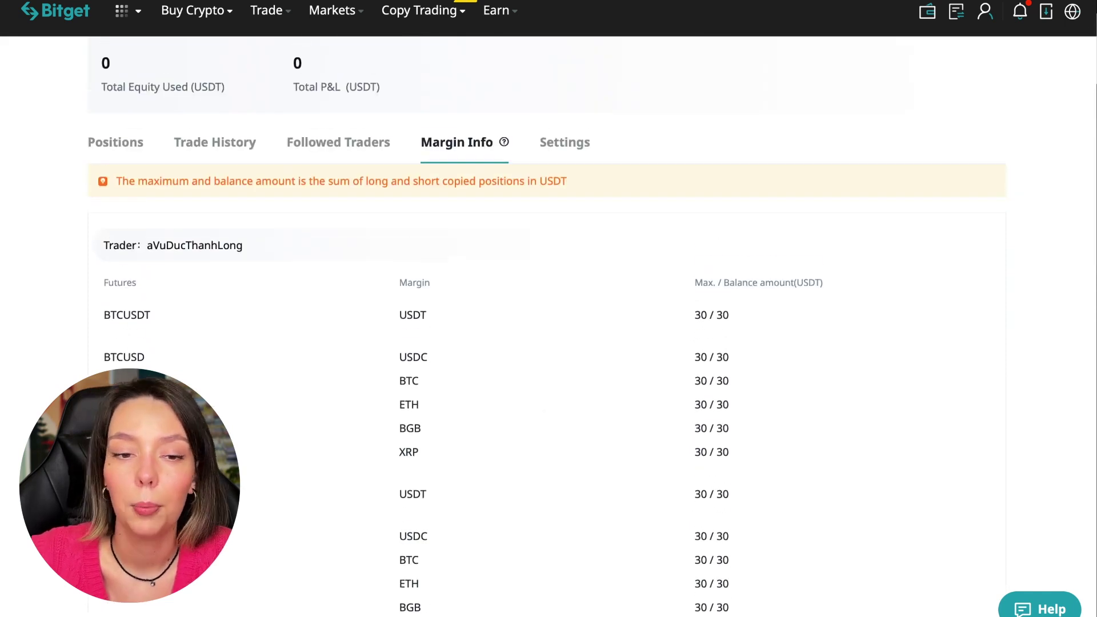
pyautogui.scroll(3, 337, 494)
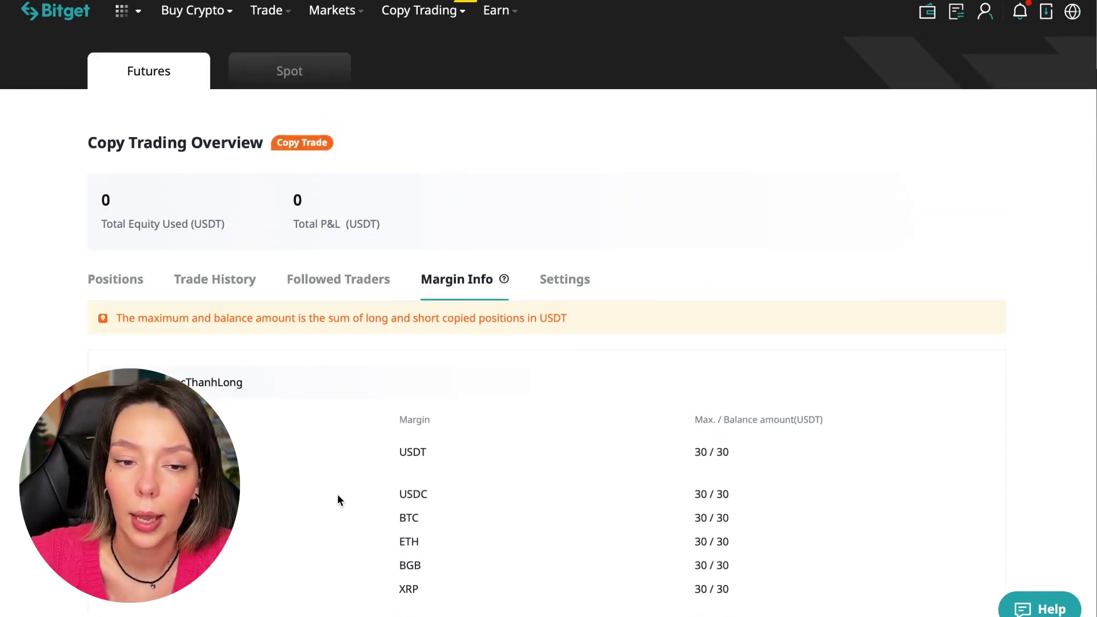
# Check the overview's Settings tab, then view the empty Positions list
pyautogui.click(581, 290)
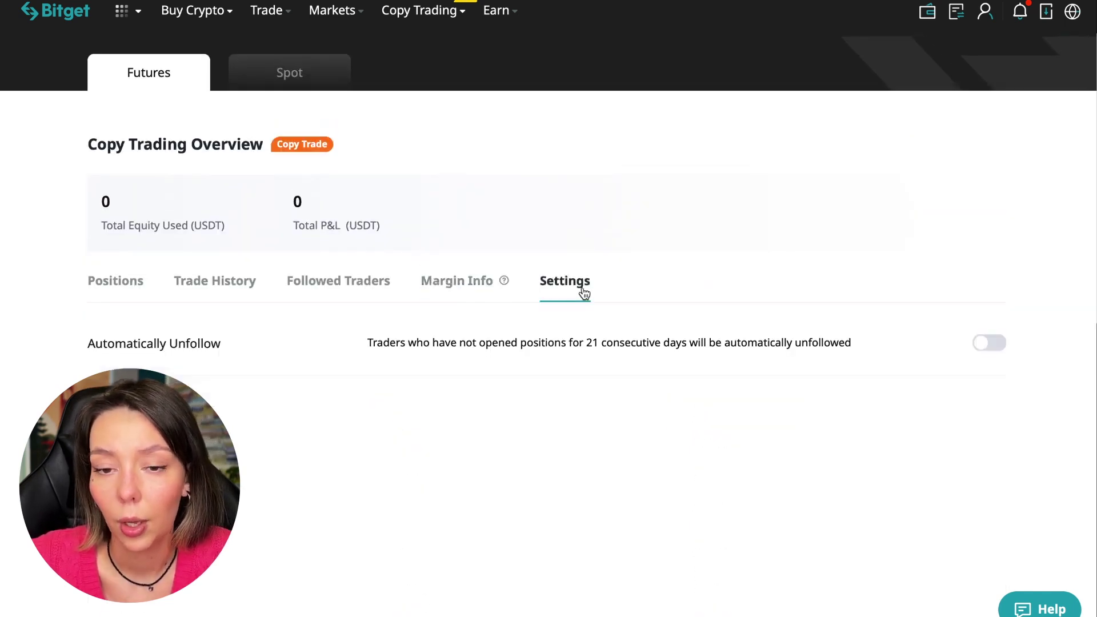
pyautogui.click(131, 283)
pyautogui.scroll(3, 480, 361)
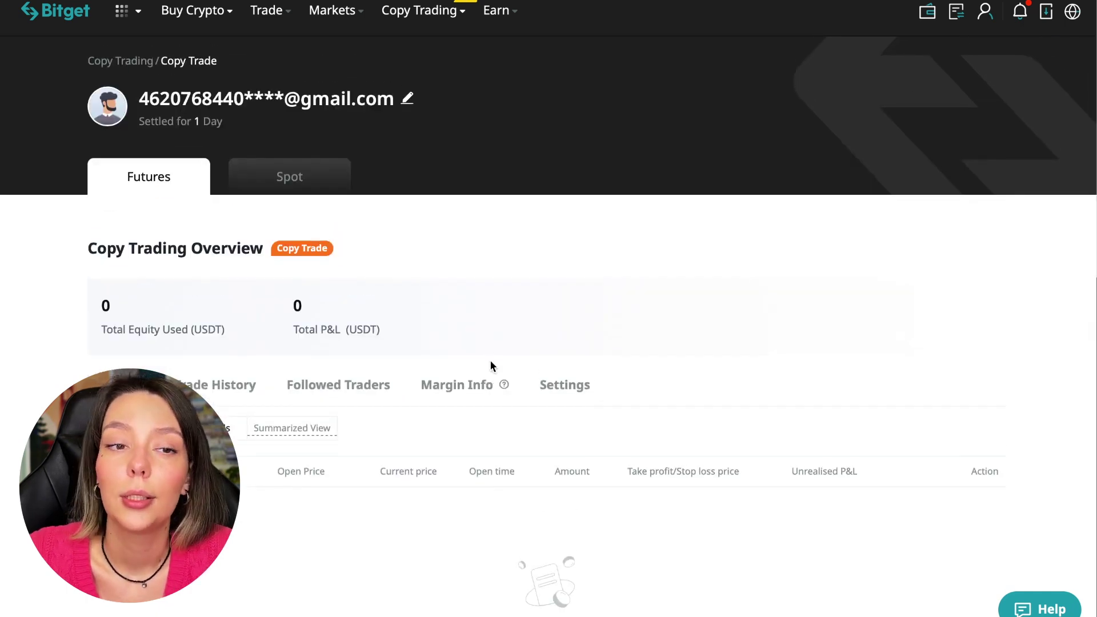